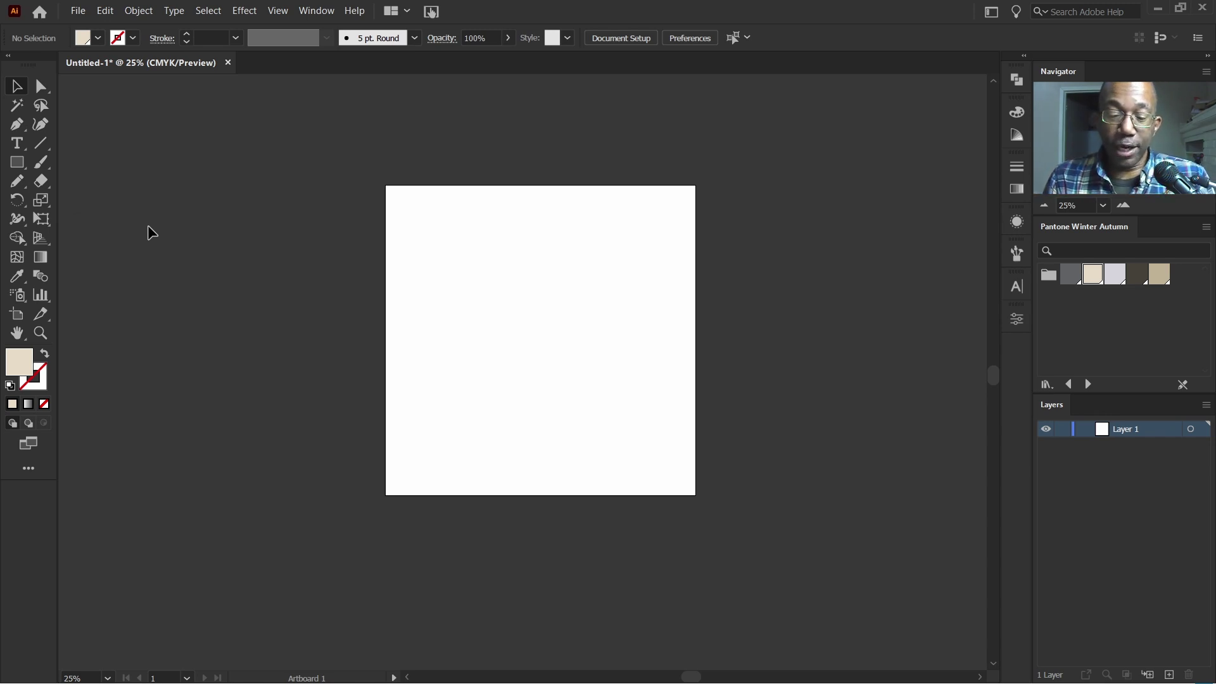
# Switch to the Pencil tool and set Smooth fidelity, fill new strokes, close paths within 15 px
pyautogui.click(25, 187)
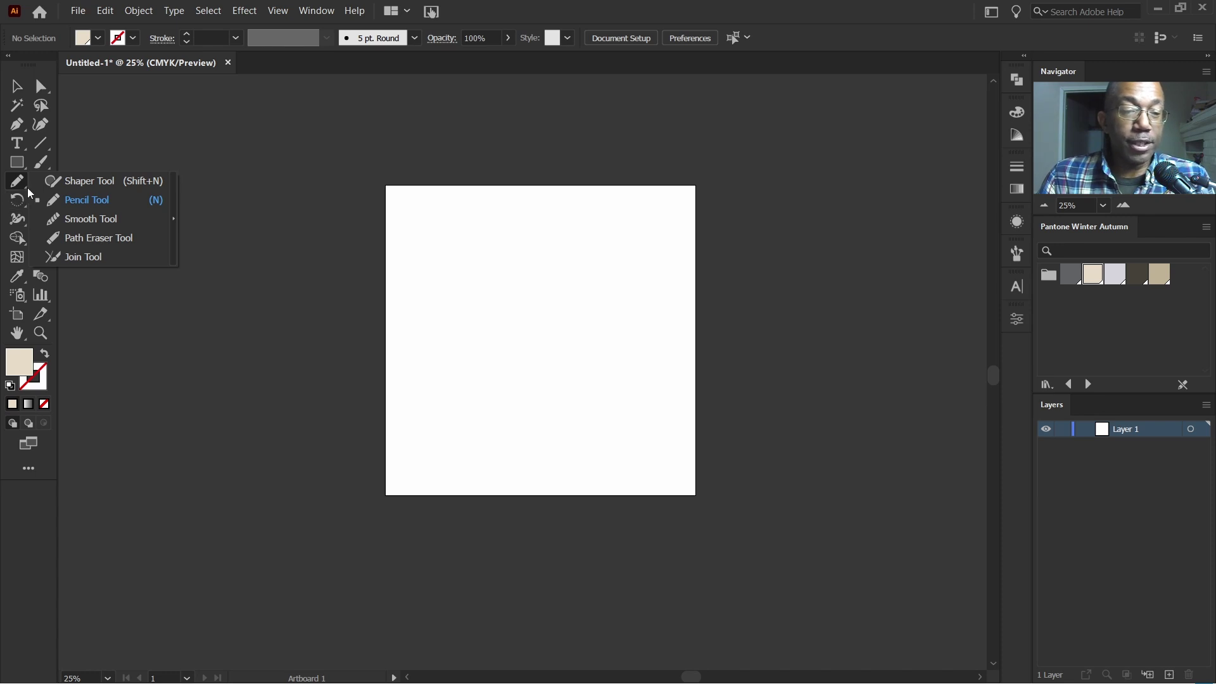
pyautogui.click(104, 201)
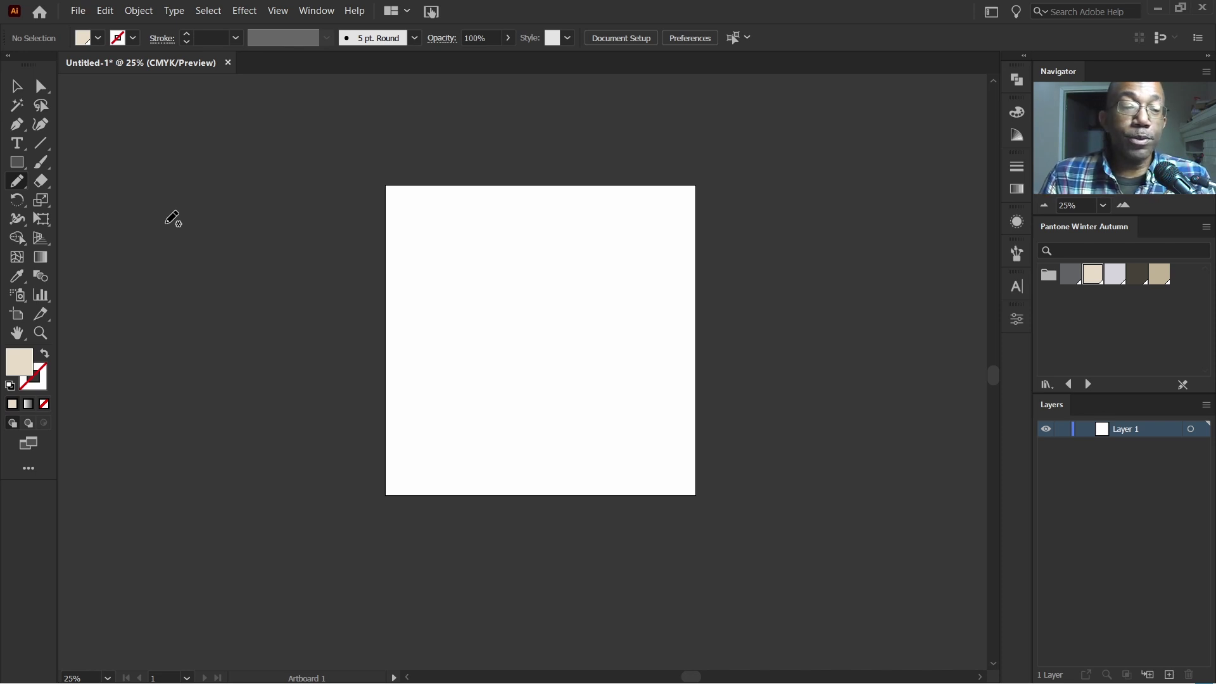
pyautogui.doubleClick(18, 182)
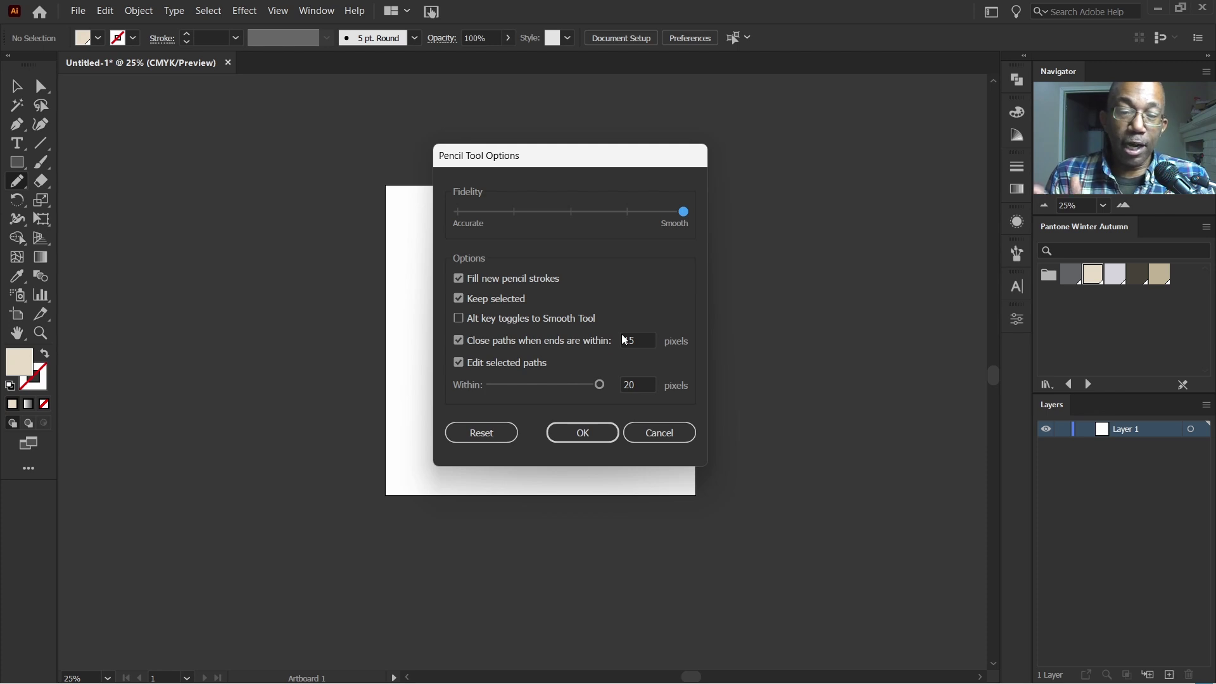
pyautogui.click(583, 433)
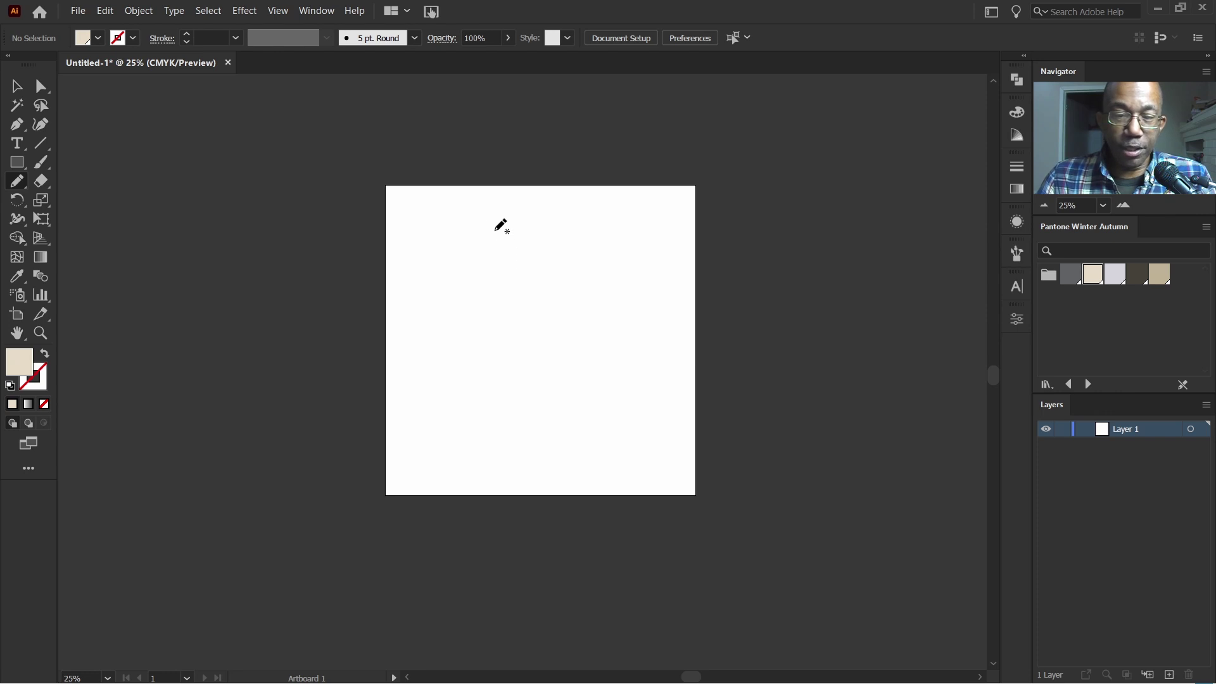
# Draw overlapping freehand blobs, filling the new ones lavender and tan from the Pantone Winter Autumn swatches
pyautogui.moveTo(481, 194)
pyautogui.mouseDown()
pyautogui.moveTo(462, 225)
pyautogui.moveTo(480, 273)
pyautogui.moveTo(479, 404)
pyautogui.moveTo(501, 400)
pyautogui.moveTo(521, 281)
pyautogui.moveTo(541, 258)
pyautogui.moveTo(583, 257)
pyautogui.moveTo(565, 215)
pyautogui.moveTo(498, 219)
pyautogui.moveTo(485, 190)
pyautogui.mouseUp()
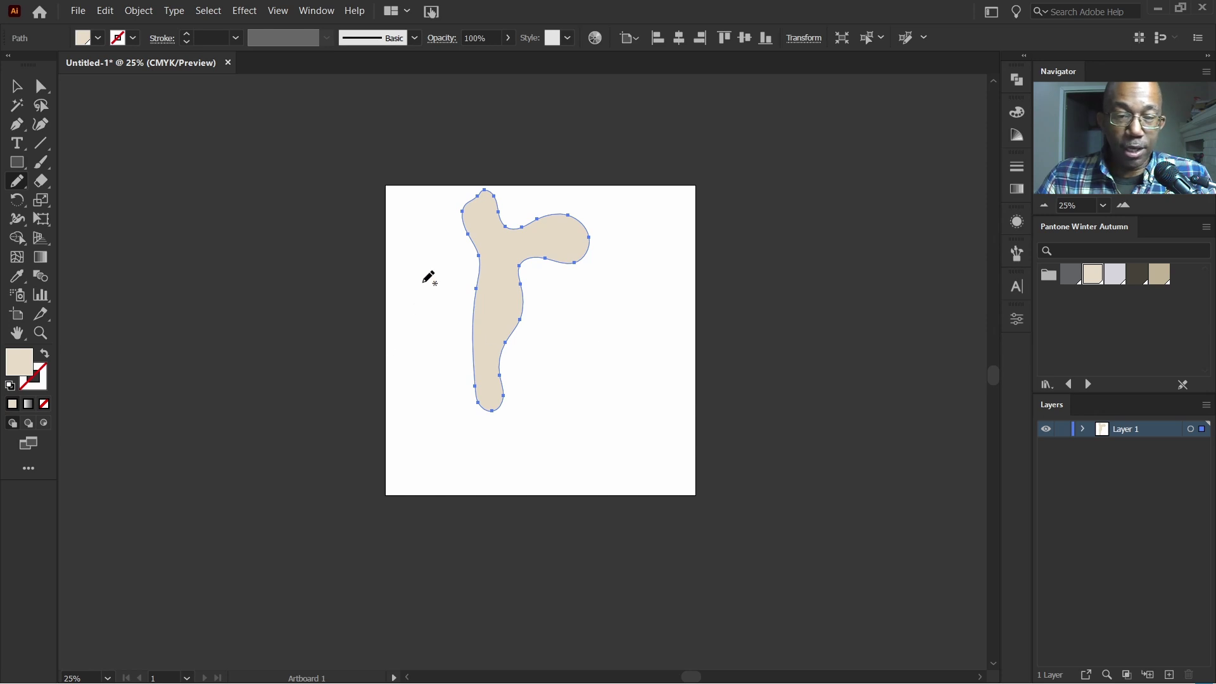
pyautogui.moveTo(422, 288)
pyautogui.mouseDown()
pyautogui.moveTo(425, 327)
pyautogui.moveTo(486, 381)
pyautogui.moveTo(537, 409)
pyautogui.moveTo(586, 403)
pyautogui.moveTo(586, 366)
pyautogui.moveTo(523, 354)
pyautogui.moveTo(446, 268)
pyautogui.moveTo(423, 255)
pyautogui.moveTo(420, 292)
pyautogui.mouseUp()
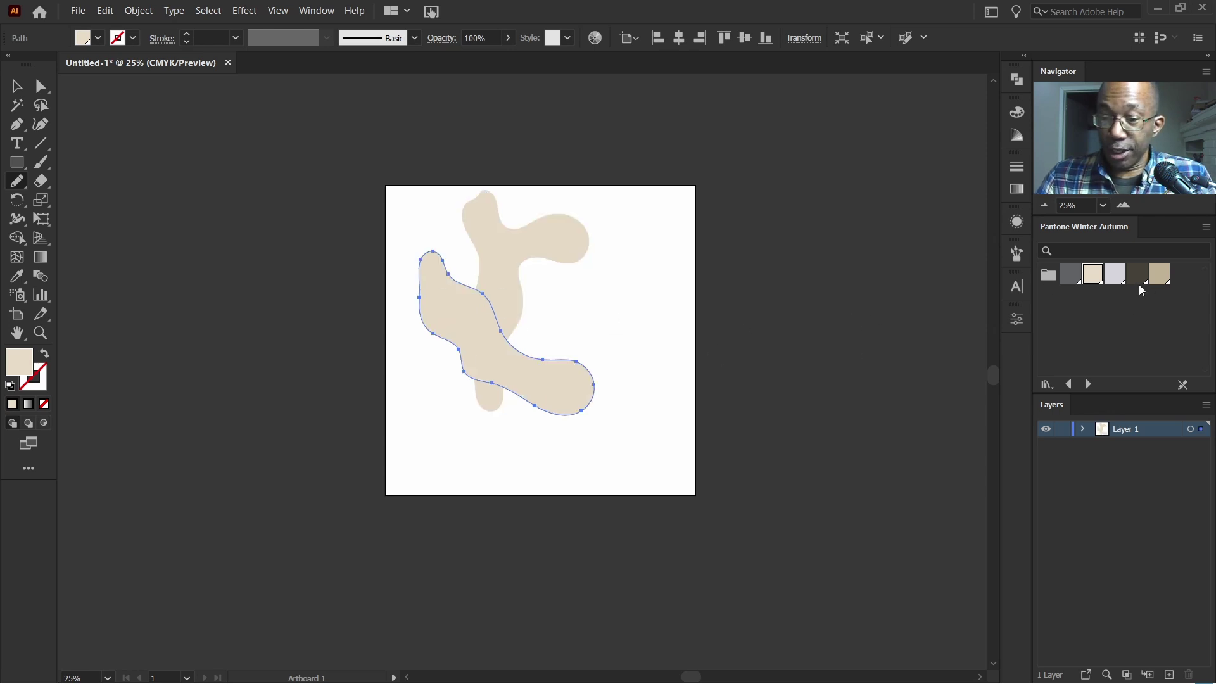
pyautogui.moveTo(519, 450)
pyautogui.mouseDown()
pyautogui.moveTo(501, 423)
pyautogui.moveTo(467, 407)
pyautogui.moveTo(464, 370)
pyautogui.moveTo(518, 344)
pyautogui.moveTo(553, 299)
pyautogui.moveTo(584, 296)
pyautogui.moveTo(575, 326)
pyautogui.moveTo(620, 350)
pyautogui.moveTo(643, 394)
pyautogui.moveTo(587, 428)
pyautogui.moveTo(600, 467)
pyautogui.moveTo(576, 485)
pyautogui.moveTo(563, 456)
pyautogui.moveTo(507, 487)
pyautogui.moveTo(515, 449)
pyautogui.mouseUp()
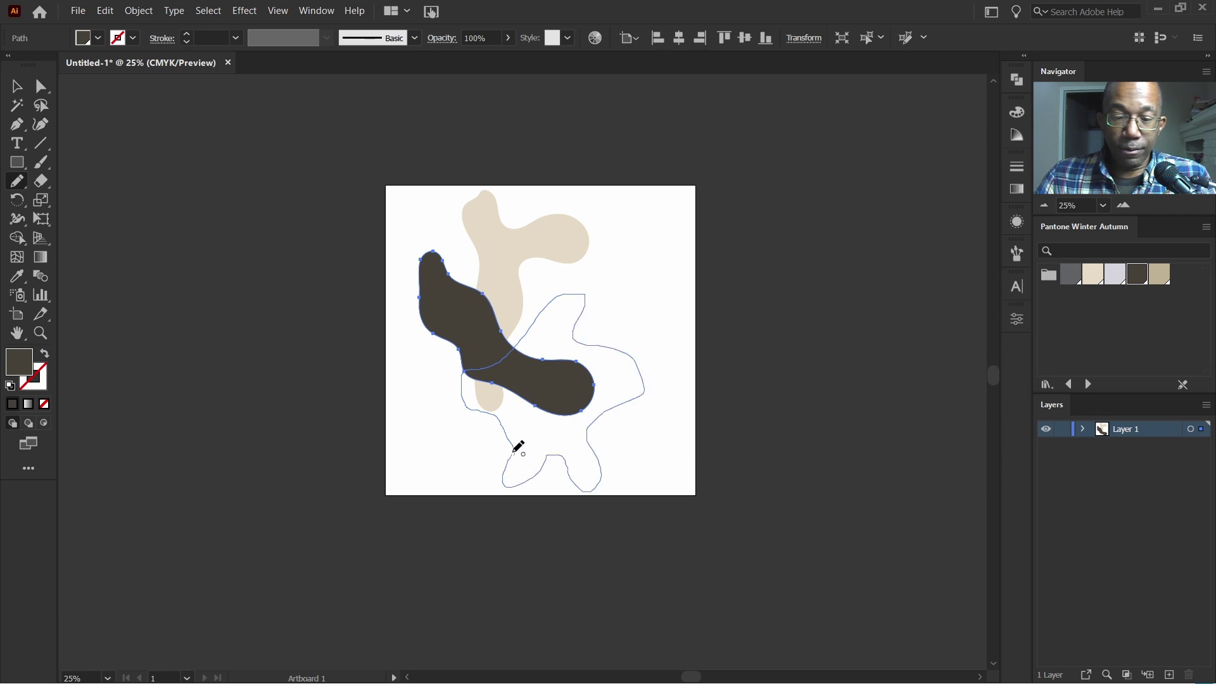
pyautogui.click(1114, 274)
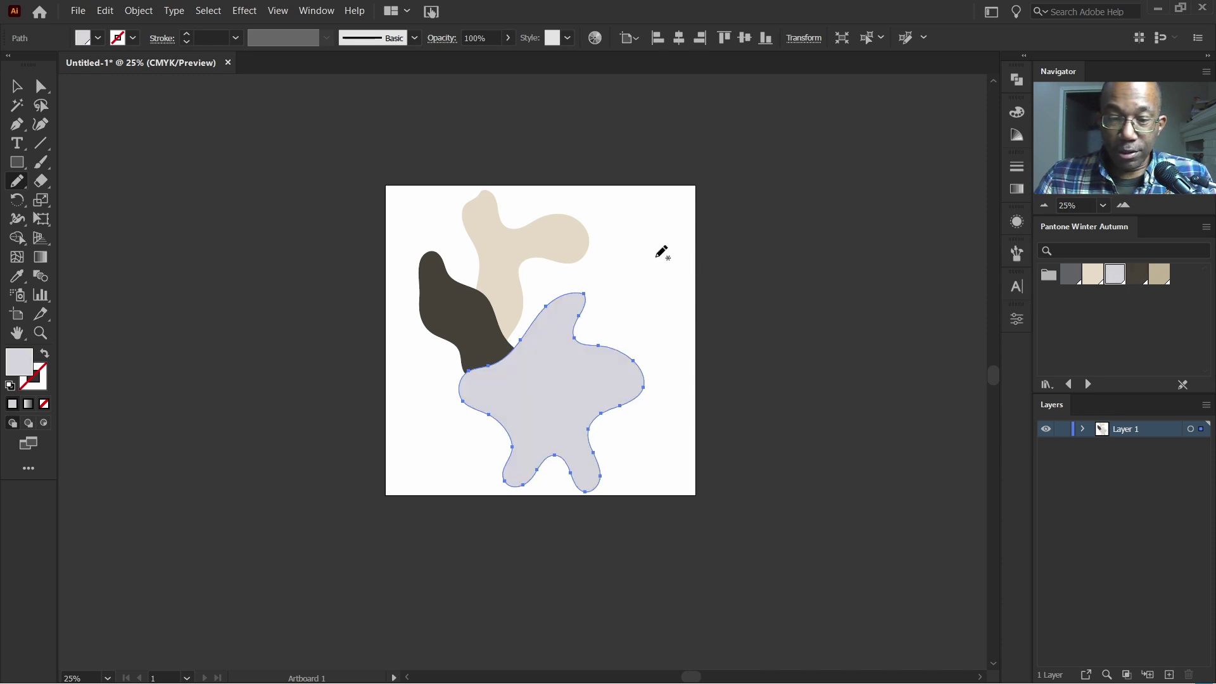
pyautogui.moveTo(588, 241)
pyautogui.mouseDown()
pyautogui.moveTo(537, 355)
pyautogui.moveTo(558, 391)
pyautogui.moveTo(579, 342)
pyautogui.moveTo(631, 361)
pyautogui.moveTo(687, 358)
pyautogui.moveTo(671, 304)
pyautogui.moveTo(627, 303)
pyautogui.moveTo(607, 285)
pyautogui.moveTo(648, 259)
pyautogui.moveTo(623, 204)
pyautogui.mouseUp()
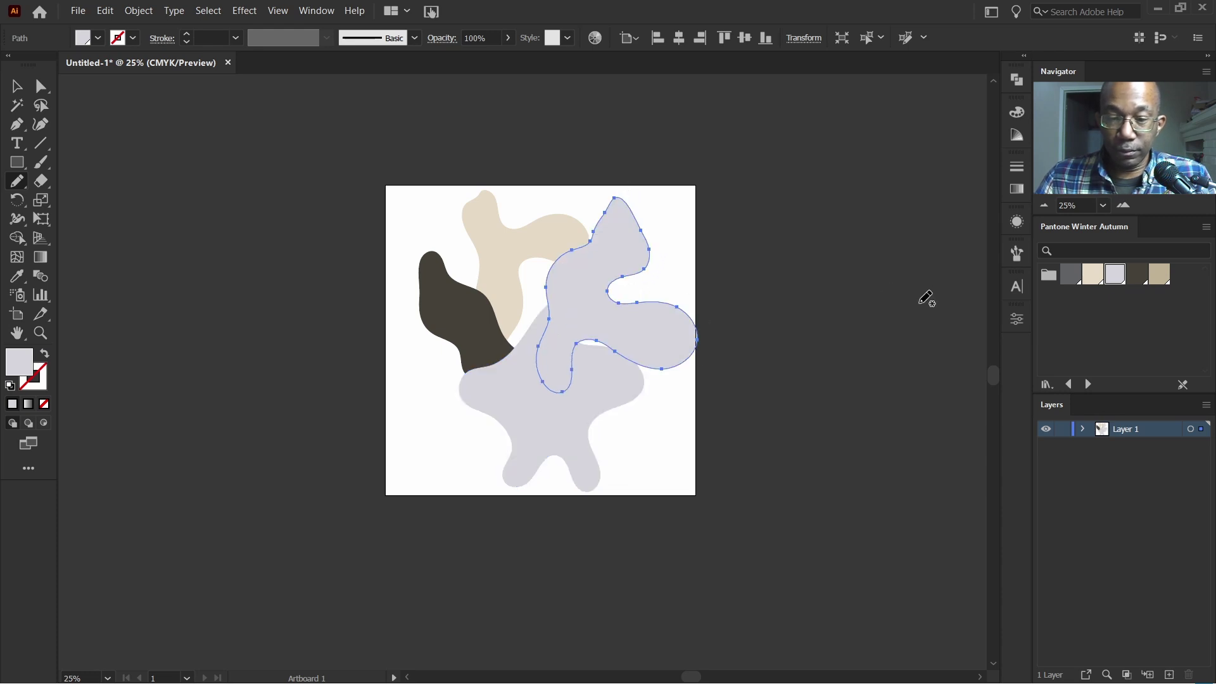
pyautogui.click(1150, 281)
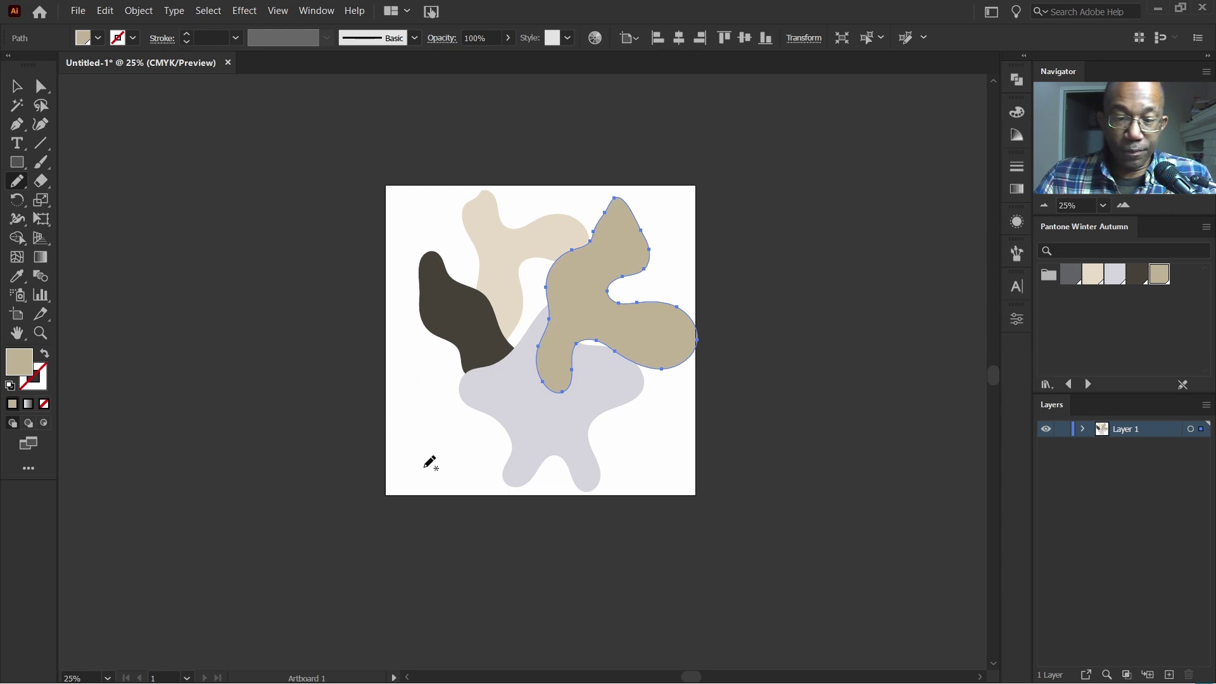
pyautogui.moveTo(425, 470)
pyautogui.mouseDown()
pyautogui.moveTo(406, 339)
pyautogui.moveTo(426, 250)
pyautogui.moveTo(450, 272)
pyautogui.moveTo(422, 309)
pyautogui.moveTo(443, 339)
pyautogui.moveTo(445, 376)
pyautogui.moveTo(633, 466)
pyautogui.moveTo(620, 481)
pyautogui.moveTo(424, 468)
pyautogui.mouseUp()
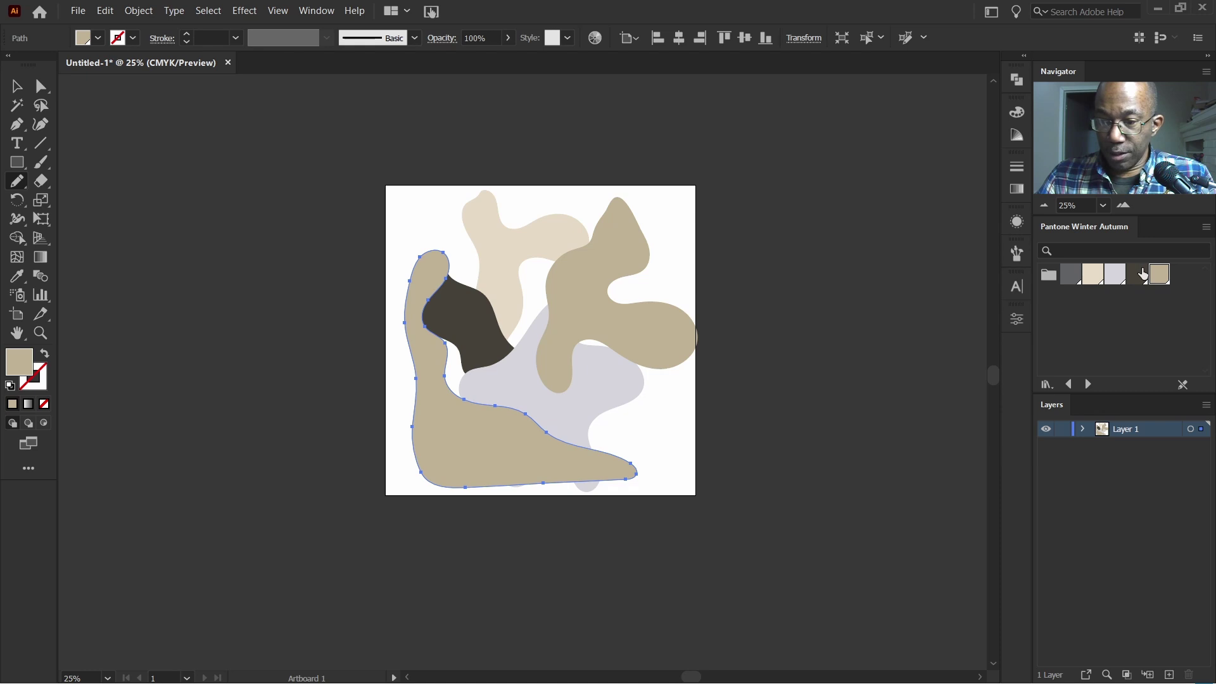
# Fill the lower-left blob grey, add a lavender top blob sent backward, and a dark brown one past the right edge
pyautogui.click(1073, 277)
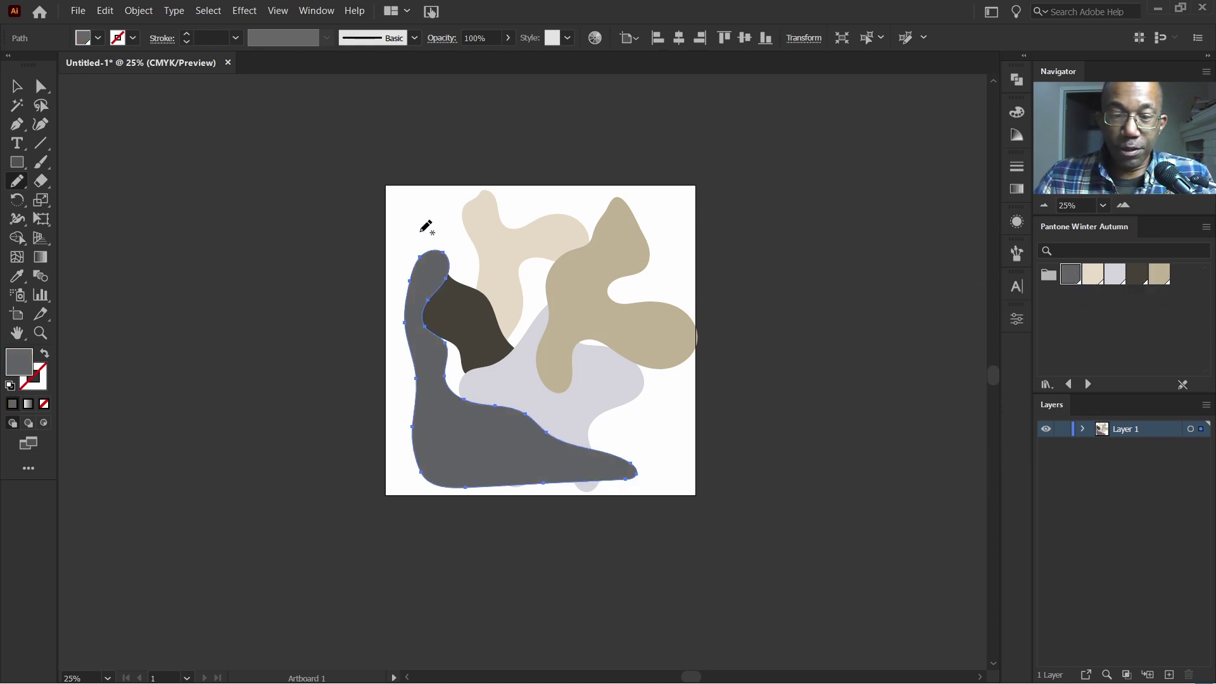
pyautogui.moveTo(426, 215)
pyautogui.mouseDown()
pyautogui.moveTo(444, 245)
pyautogui.moveTo(438, 274)
pyautogui.moveTo(490, 346)
pyautogui.moveTo(502, 298)
pyautogui.moveTo(555, 244)
pyautogui.moveTo(606, 236)
pyautogui.moveTo(555, 200)
pyautogui.moveTo(422, 212)
pyautogui.mouseUp()
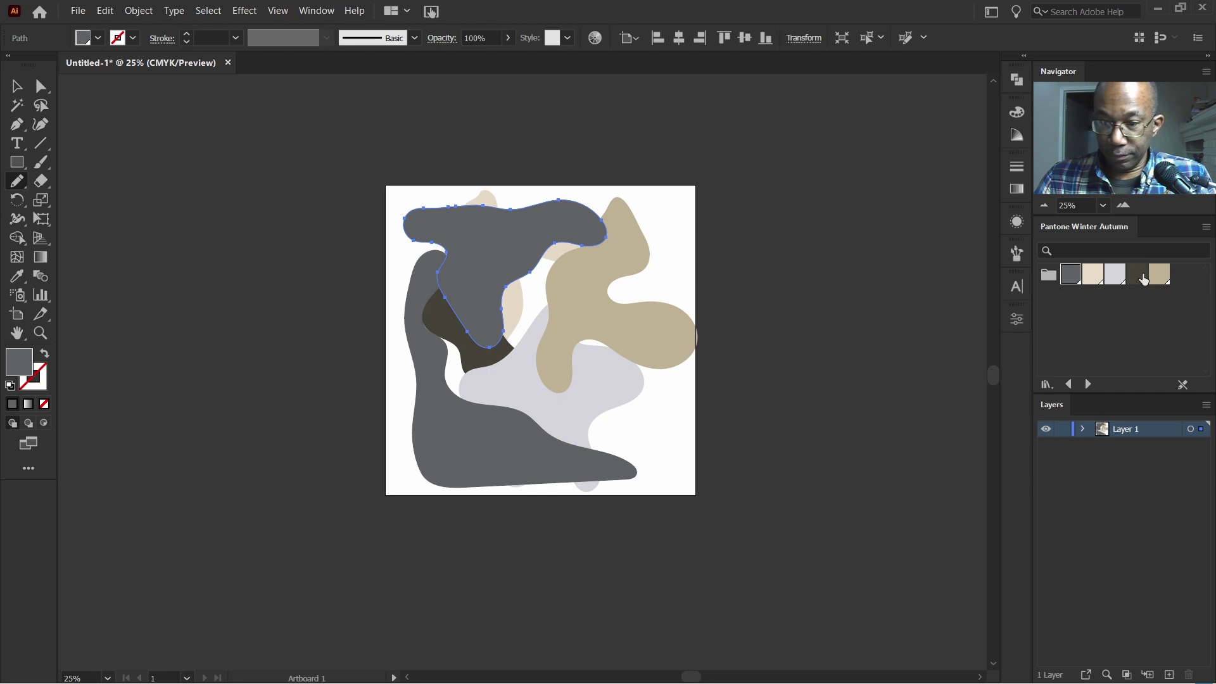
pyautogui.click(1115, 276)
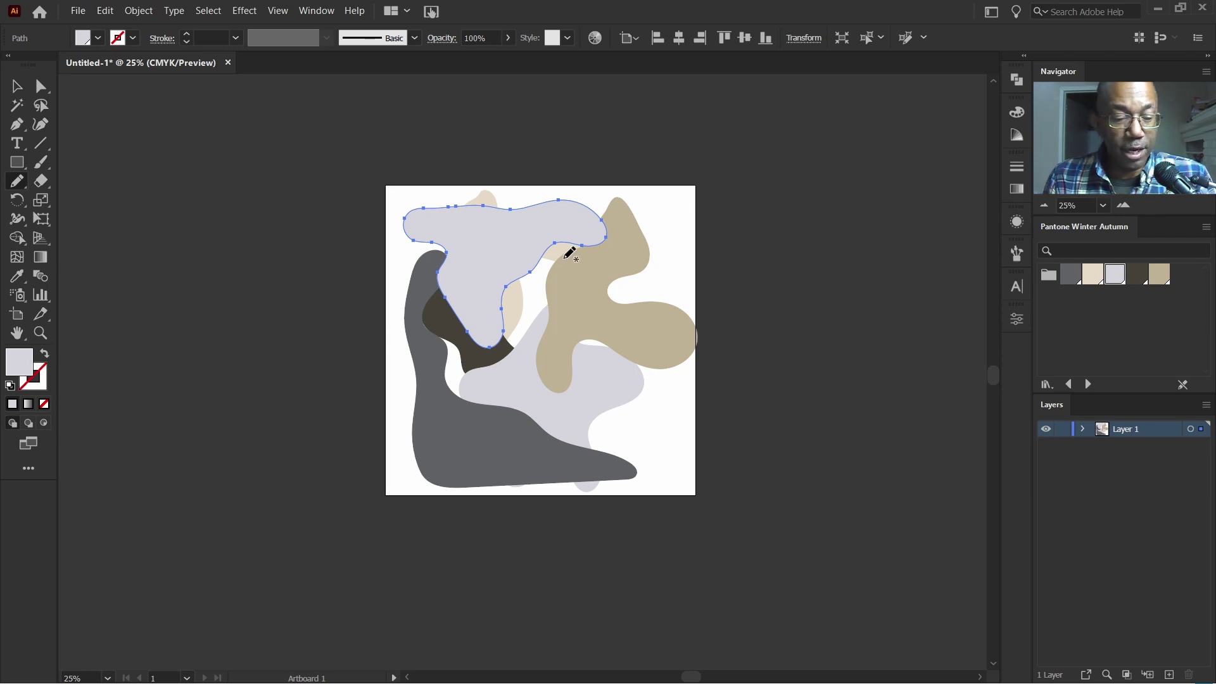
pyautogui.press('ctrl')
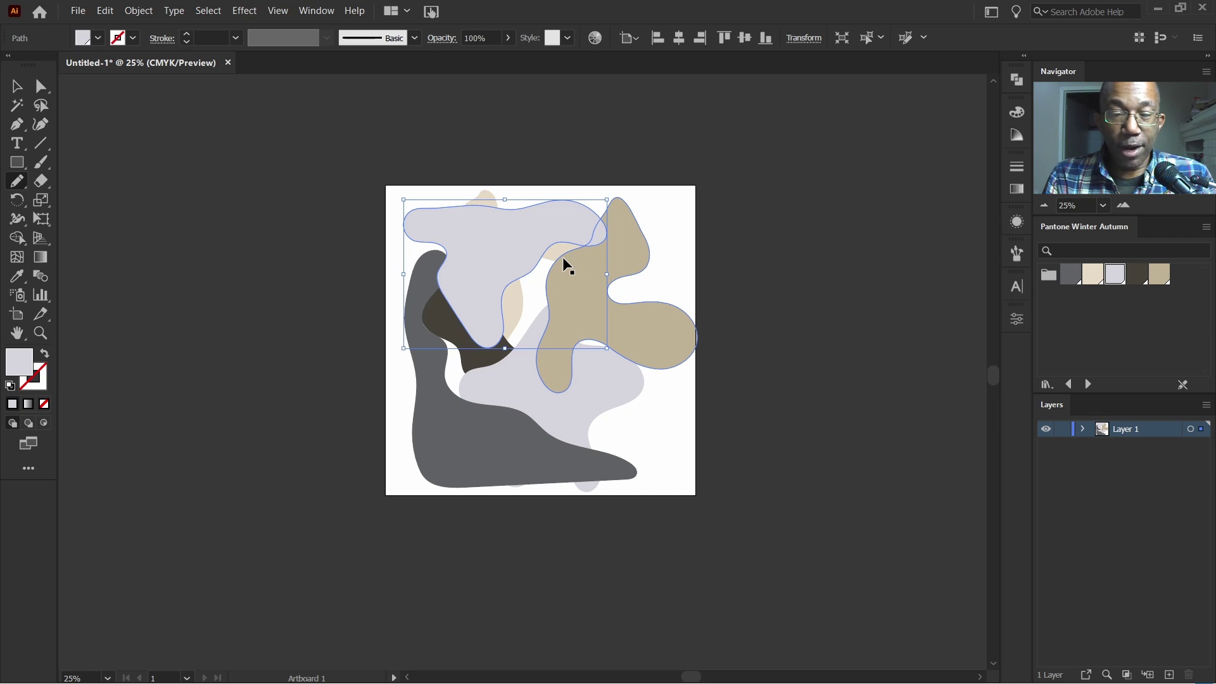
pyautogui.hotkey('ctrl', '[')
pyautogui.hotkey('ctrl', '[')
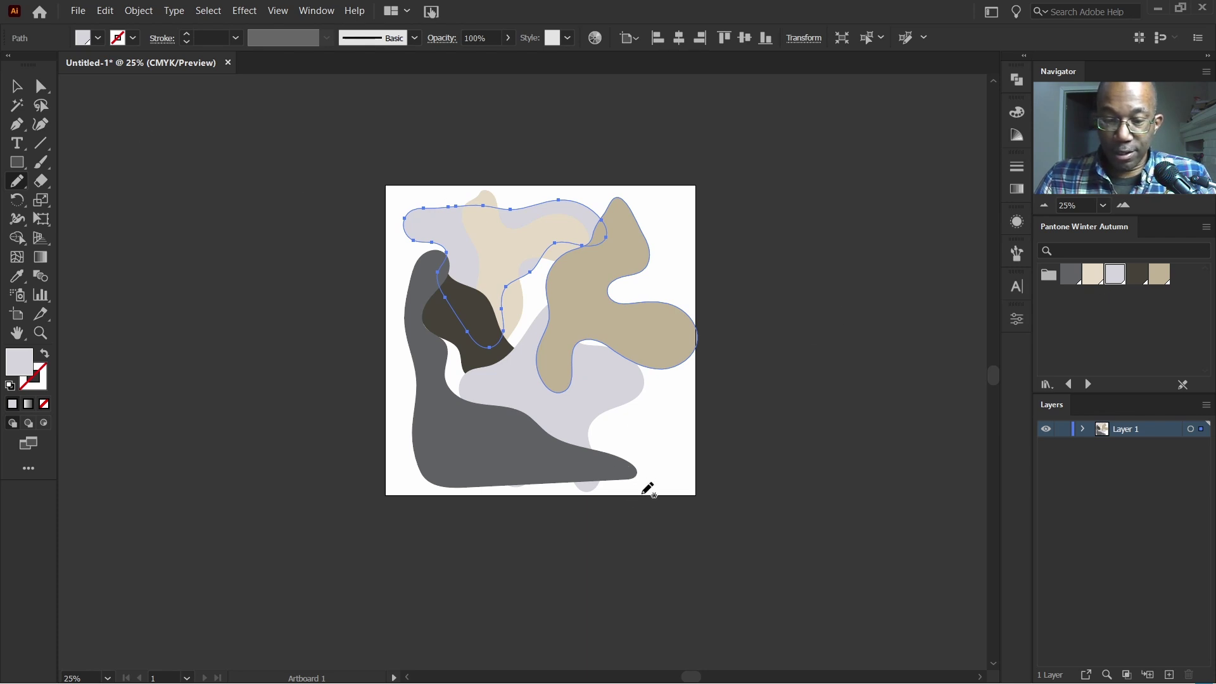
pyautogui.moveTo(640, 493)
pyautogui.mouseDown()
pyautogui.moveTo(582, 458)
pyautogui.moveTo(658, 257)
pyautogui.moveTo(675, 275)
pyautogui.moveTo(638, 347)
pyautogui.moveTo(649, 375)
pyautogui.moveTo(688, 386)
pyautogui.moveTo(643, 425)
pyautogui.moveTo(693, 450)
pyautogui.moveTo(714, 489)
pyautogui.moveTo(638, 492)
pyautogui.mouseUp()
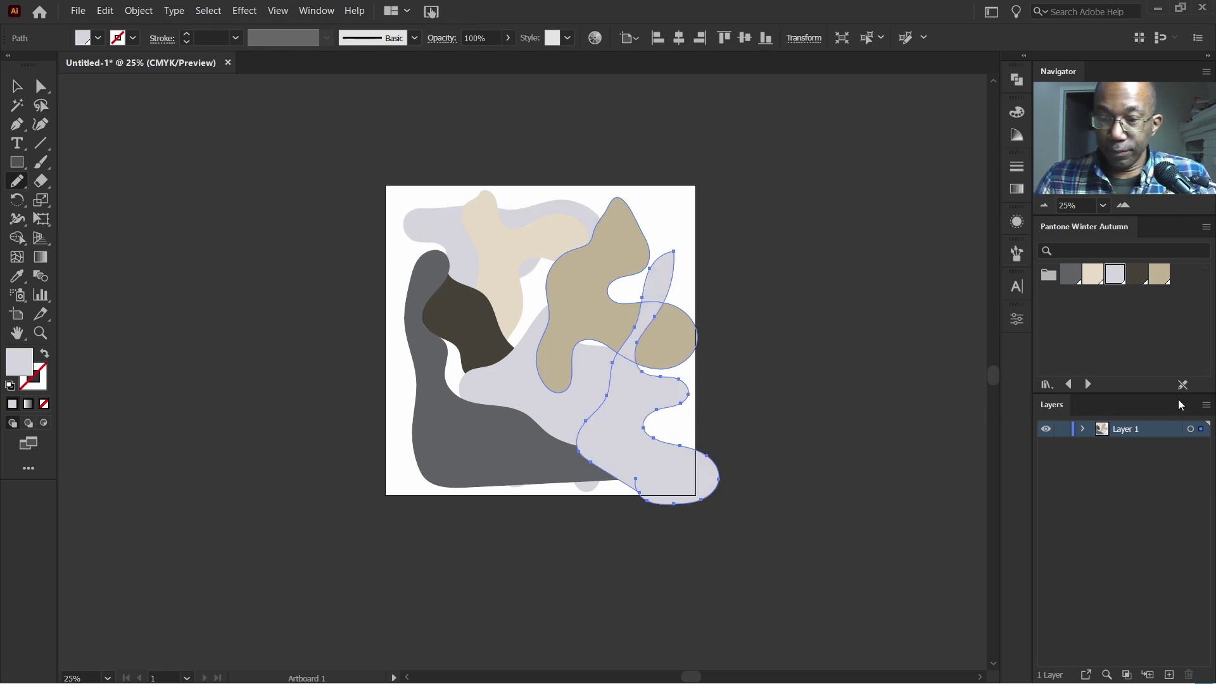
pyautogui.click(1138, 274)
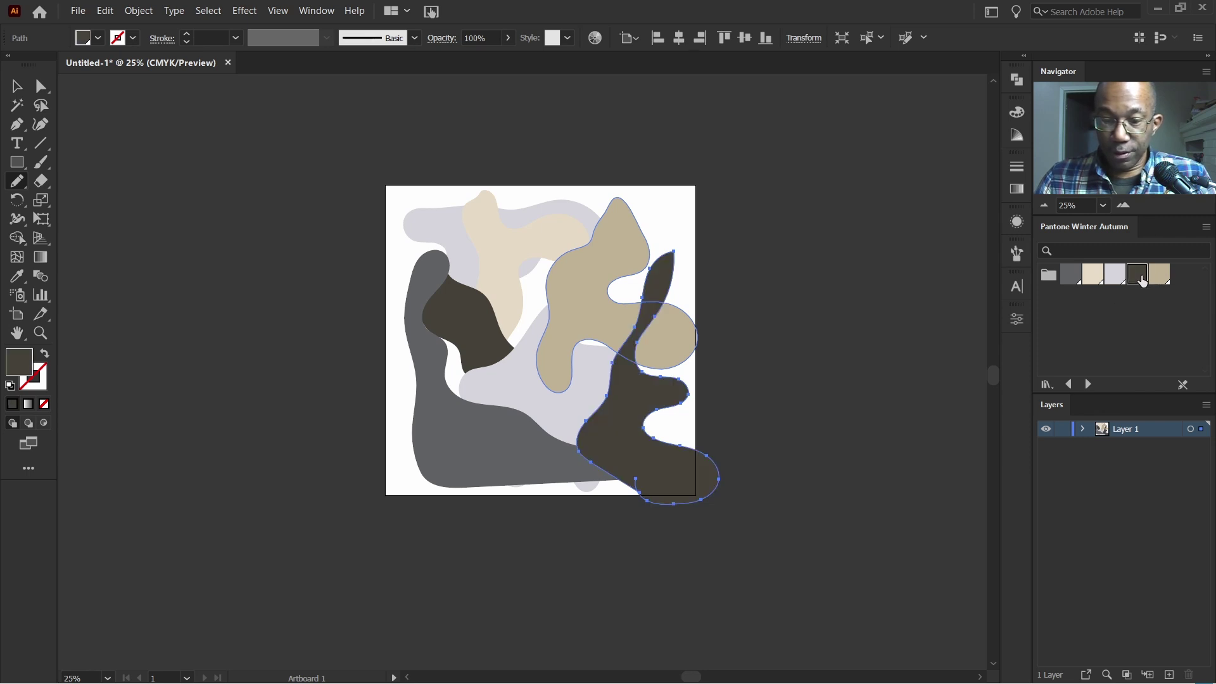
# Move the dark brown, cream and dark left blobs, and send the grey blob behind the lavender one
pyautogui.click(41, 85)
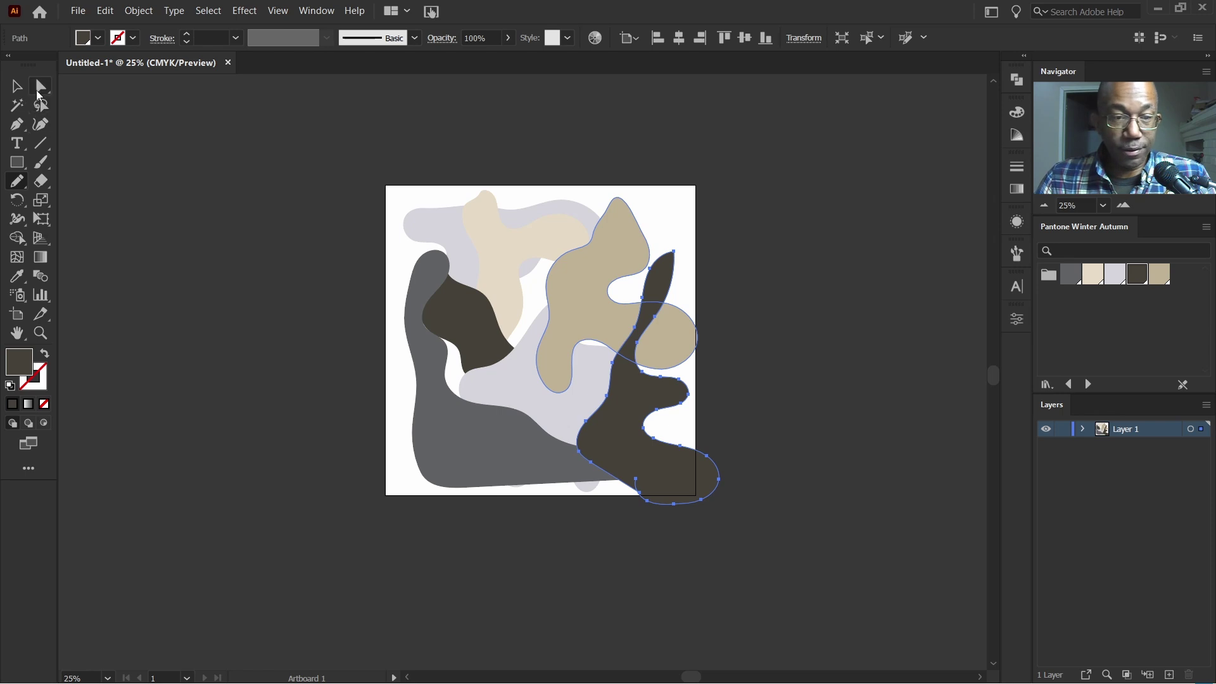
pyautogui.click(181, 166)
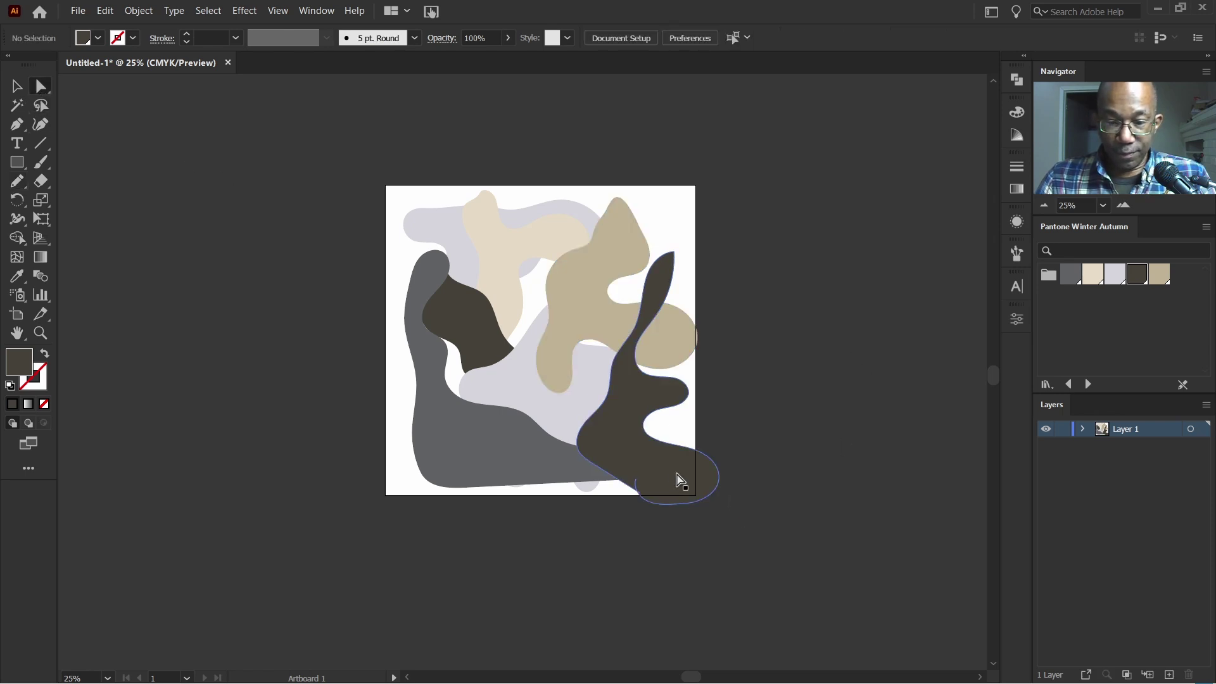
pyautogui.moveTo(666, 468); pyautogui.dragTo(661, 452)
pyautogui.moveTo(512, 248); pyautogui.dragTo(538, 265)
pyautogui.click(849, 436)
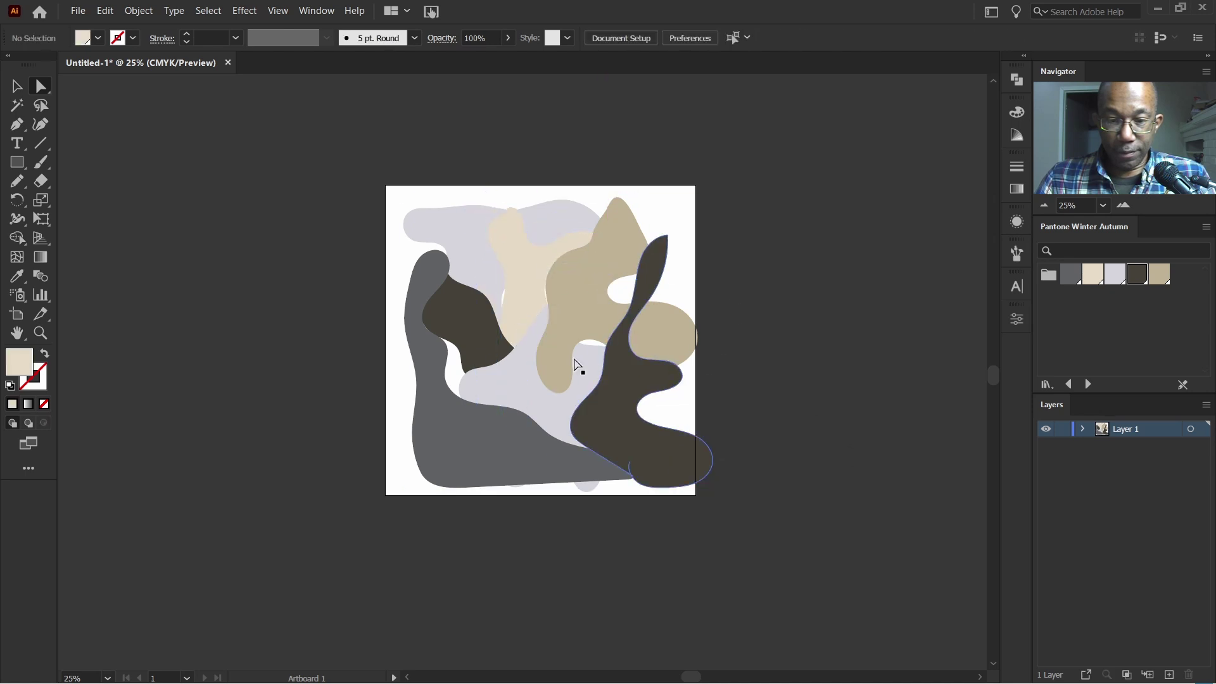
pyautogui.moveTo(475, 329); pyautogui.dragTo(497, 298)
pyautogui.click(448, 417)
pyautogui.moveTo(447, 435)
pyautogui.mouseDown()
pyautogui.moveTo(458, 412)
pyautogui.moveTo(433, 435)
pyautogui.mouseUp()
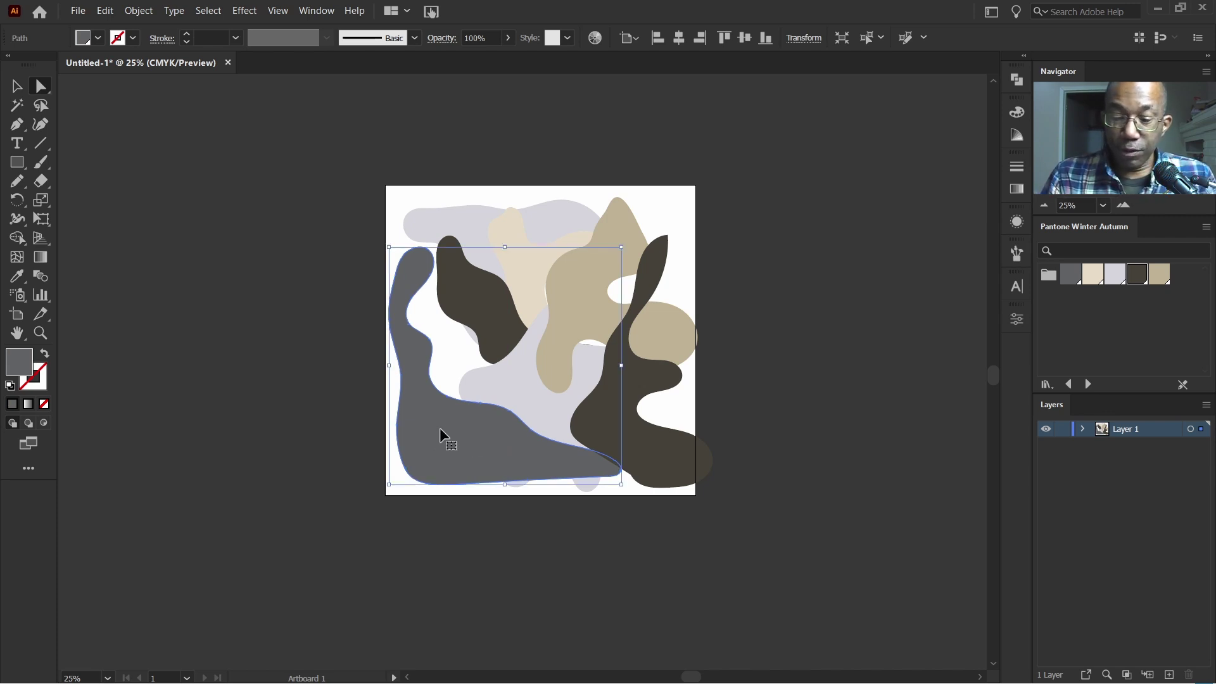
pyautogui.hotkey('ctrl', '[')
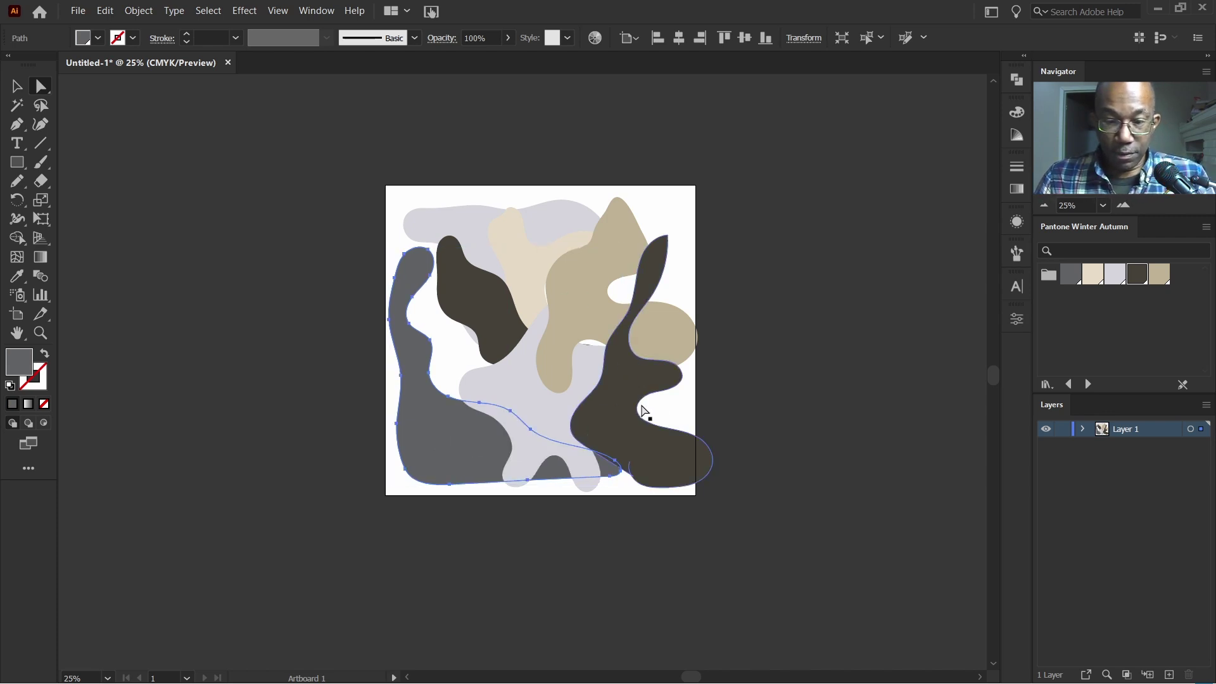
# Reposition the lavender and dark brown blobs and nudge the tan blob slightly down
pyautogui.click(803, 358)
pyautogui.moveTo(514, 409); pyautogui.dragTo(504, 407)
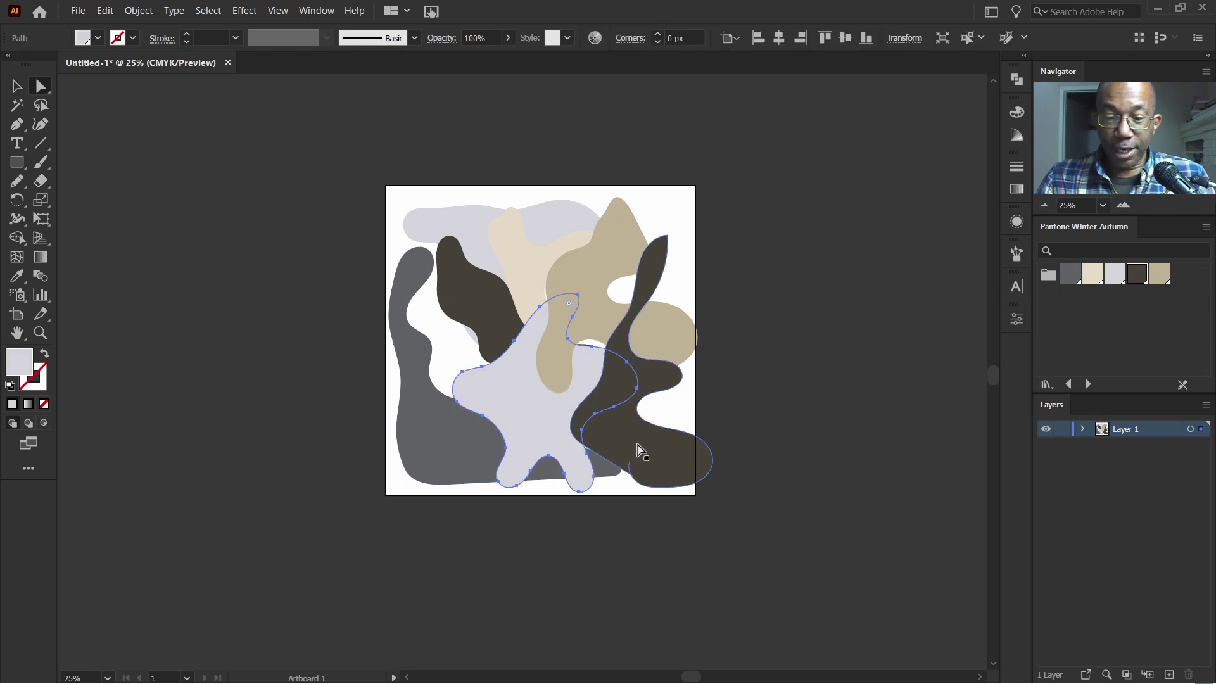
pyautogui.moveTo(638, 448); pyautogui.dragTo(633, 442)
pyautogui.moveTo(593, 303); pyautogui.dragTo(592, 311)
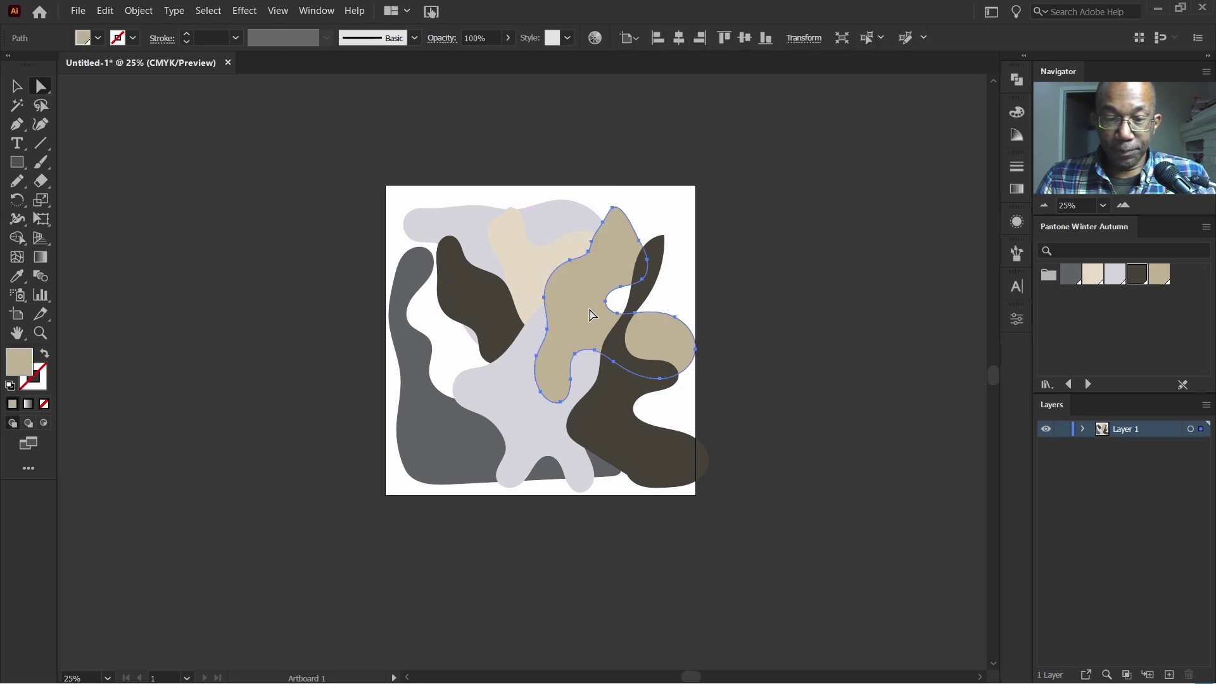
pyautogui.click(833, 386)
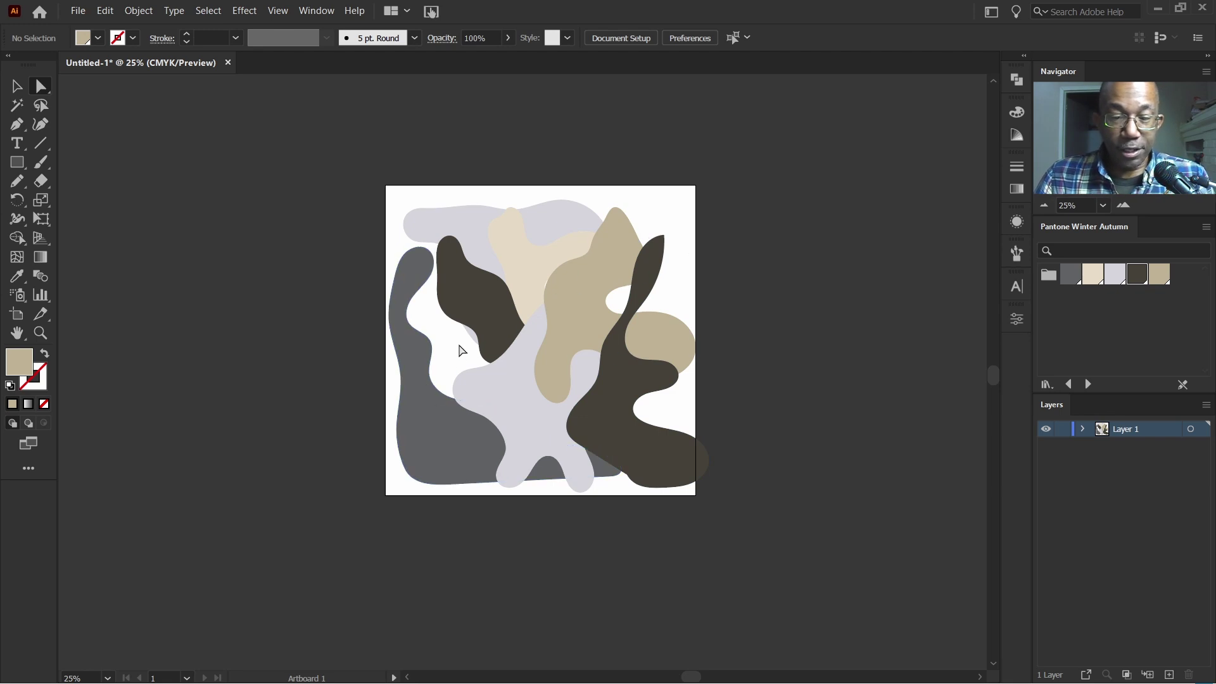
pyautogui.press('n')
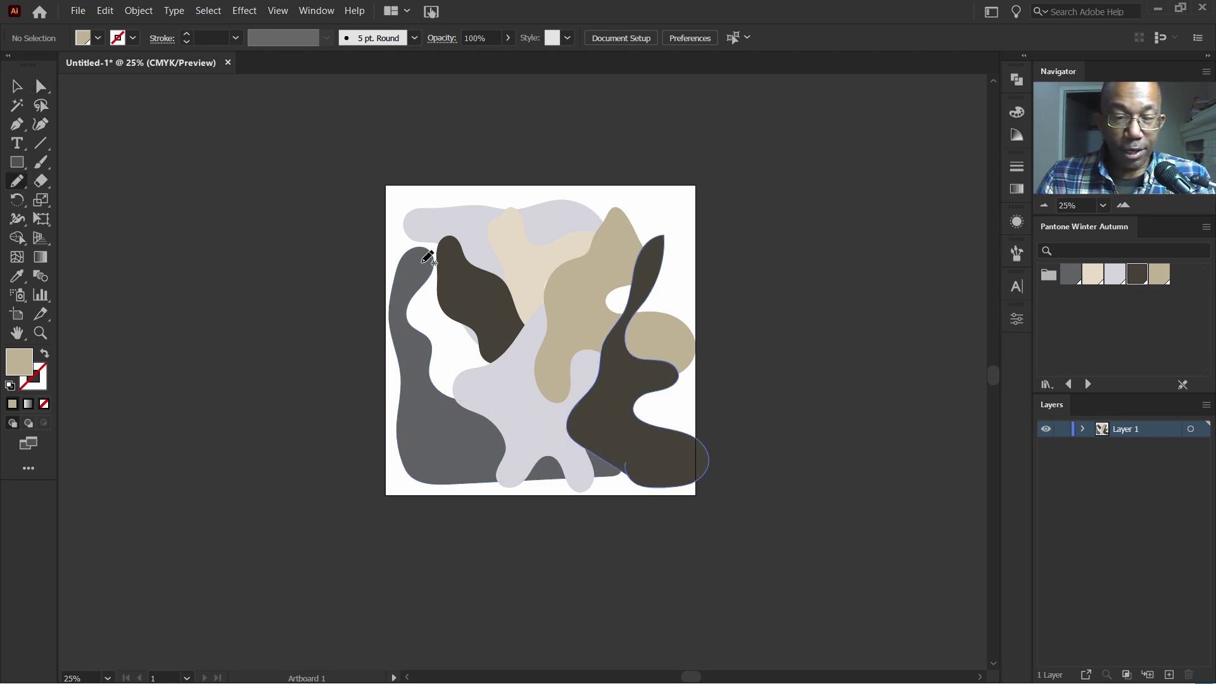
# Draw a beige blob behind the others, flip it upside down, and shift and tilt the beige blobs
pyautogui.moveTo(369, 240)
pyautogui.mouseDown()
pyautogui.moveTo(386, 285)
pyautogui.moveTo(426, 323)
pyautogui.moveTo(409, 366)
pyautogui.moveTo(433, 412)
pyautogui.moveTo(482, 408)
pyautogui.moveTo(483, 339)
pyautogui.moveTo(465, 297)
pyautogui.moveTo(486, 182)
pyautogui.moveTo(436, 140)
pyautogui.moveTo(380, 163)
pyautogui.moveTo(340, 198)
pyautogui.moveTo(383, 250)
pyautogui.mouseUp()
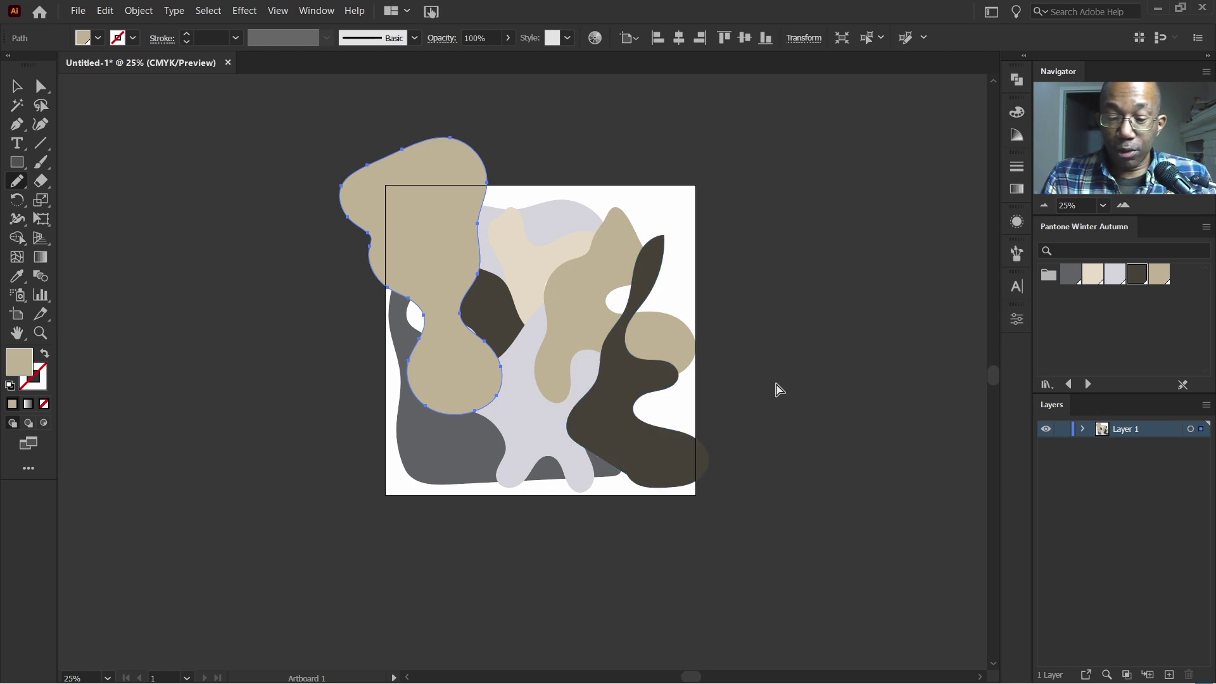
pyautogui.hotkey('ctrl', '[')
pyautogui.hotkey('ctrl', '[')
pyautogui.hotkey('ctrl', '[')
pyautogui.hotkey('ctrl', '[')
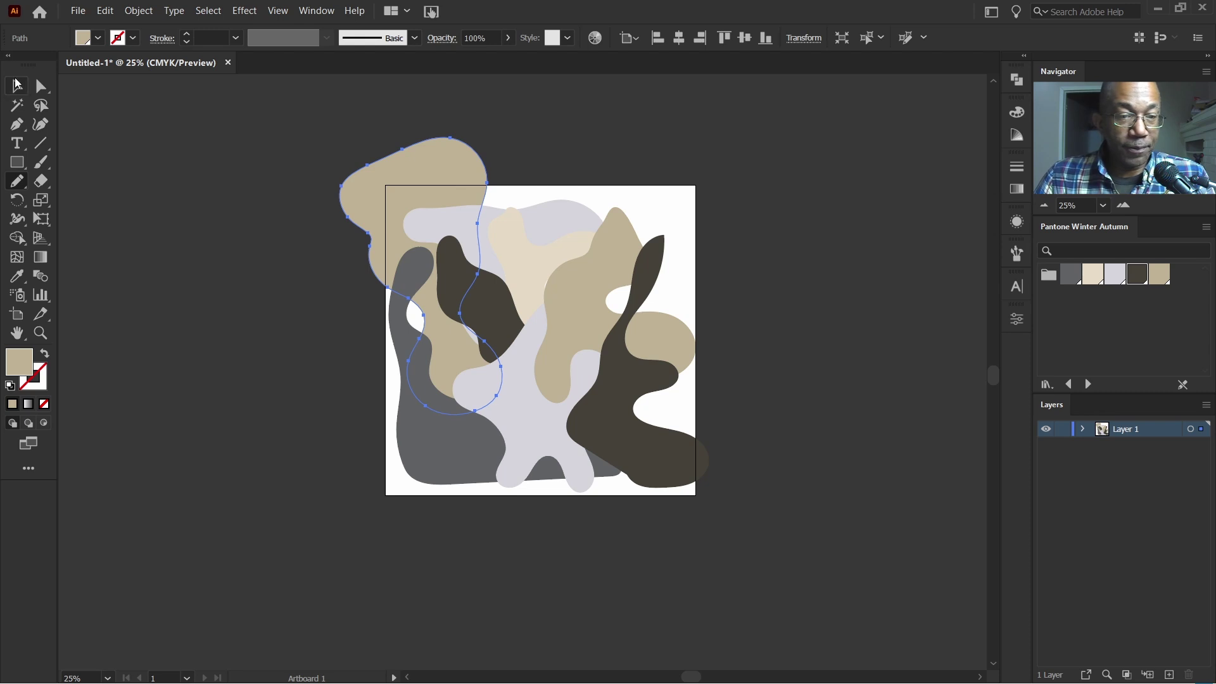
pyautogui.click(17, 84)
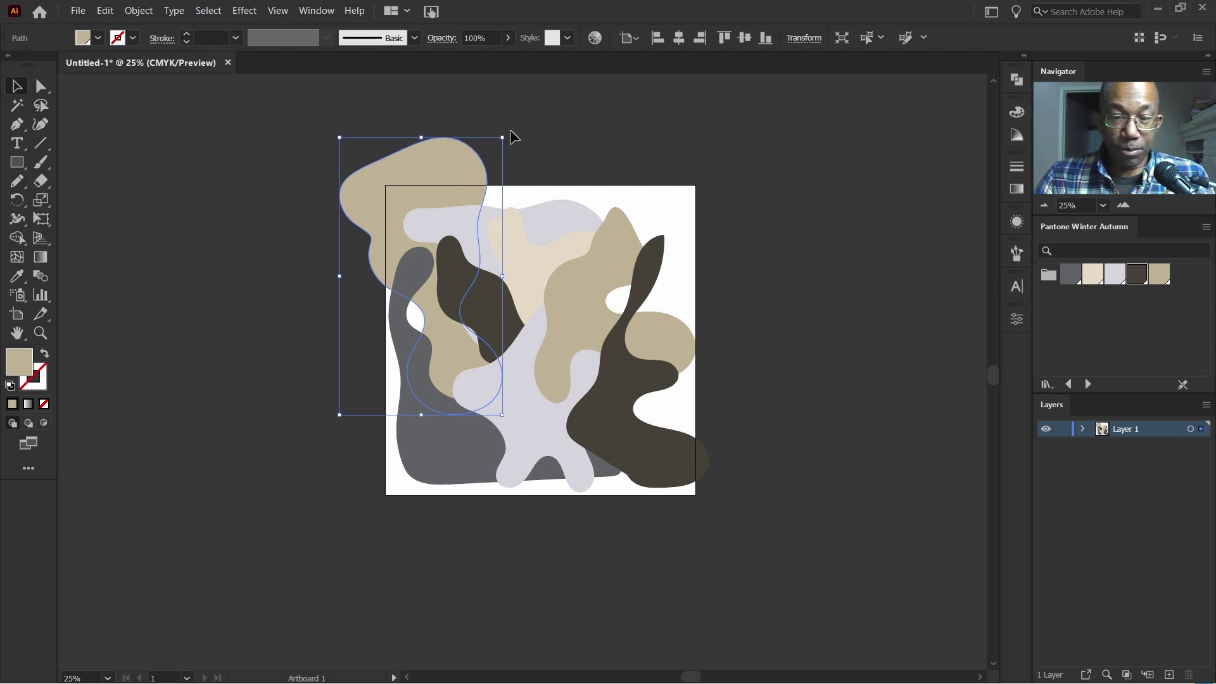
pyautogui.moveTo(510, 133); pyautogui.dragTo(429, 356)
pyautogui.moveTo(641, 321); pyautogui.dragTo(672, 294)
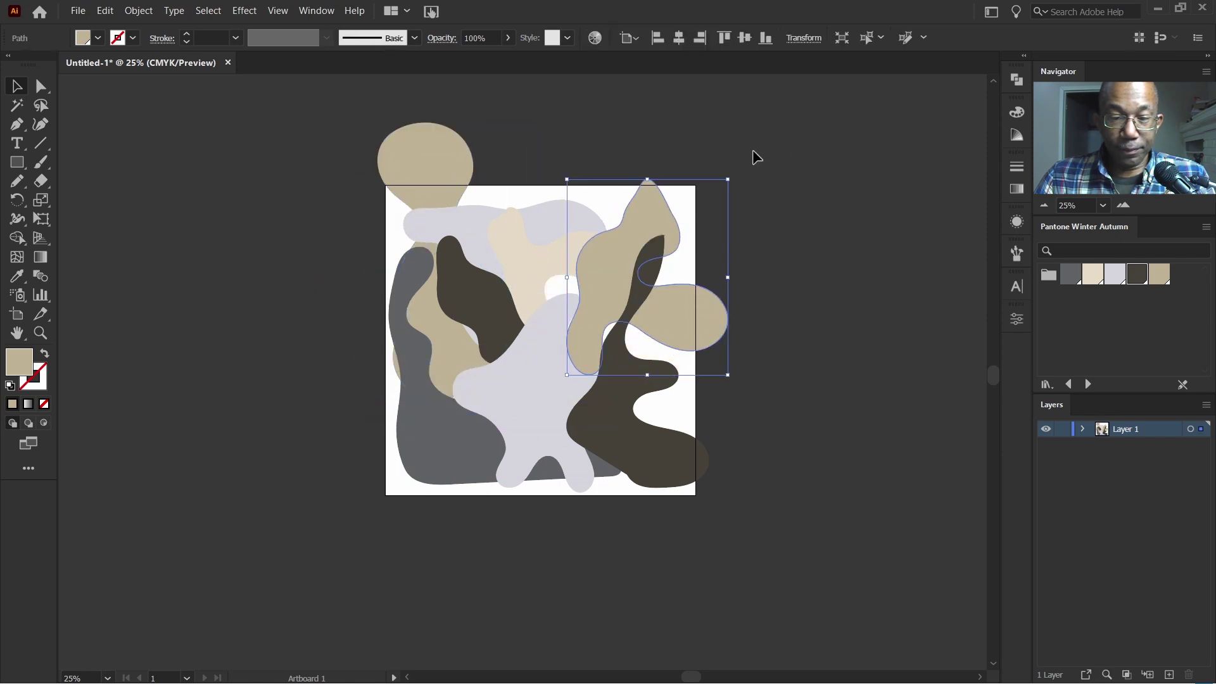
pyautogui.moveTo(753, 155); pyautogui.dragTo(778, 393)
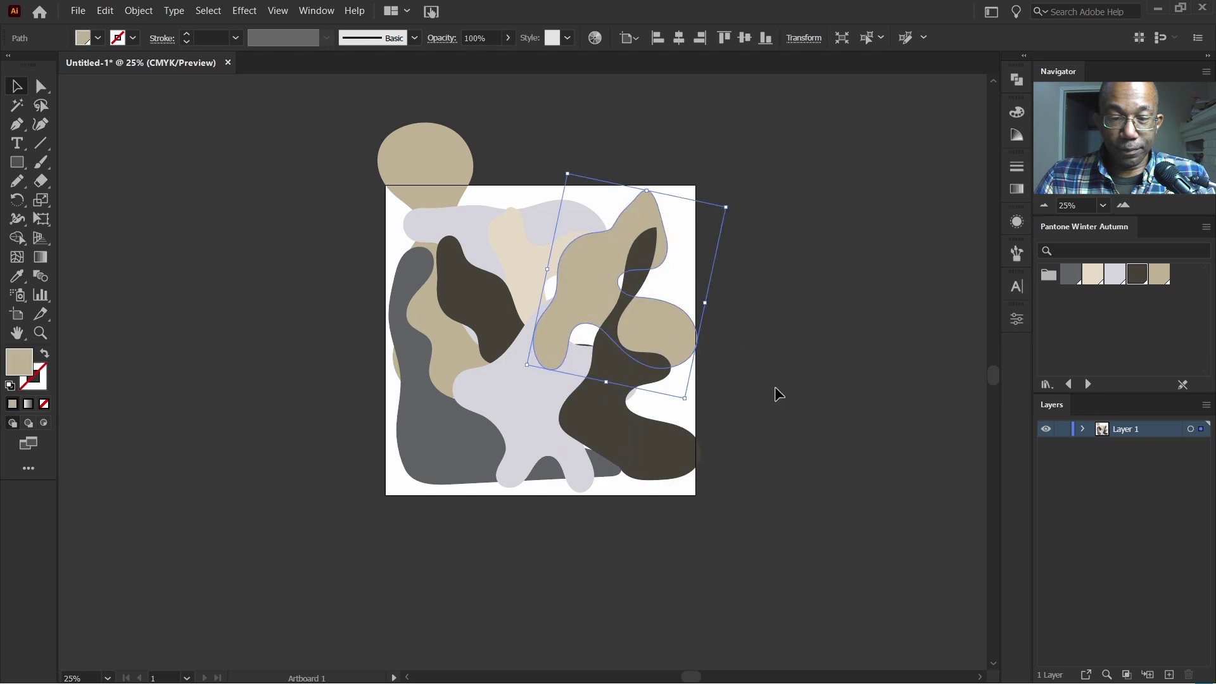
# Move the cream blob up, the dark grey blob left and the dark brown blob lower right
pyautogui.moveTo(529, 263); pyautogui.dragTo(531, 238)
pyautogui.click(817, 396)
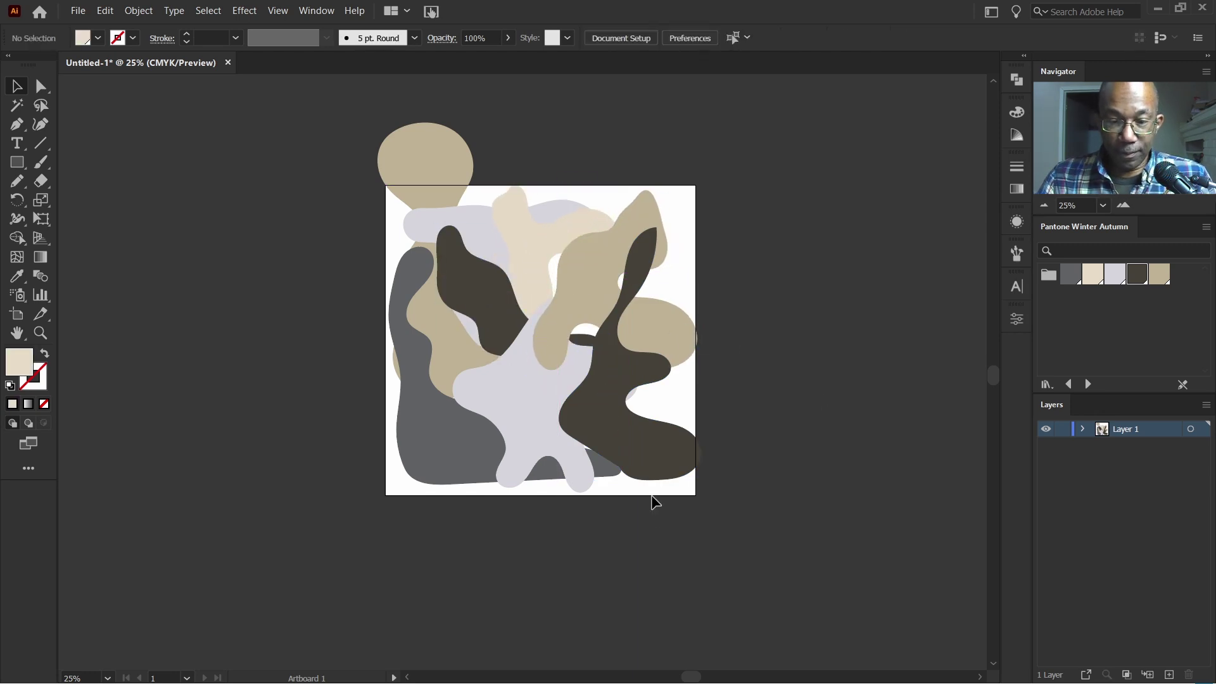
pyautogui.moveTo(438, 459); pyautogui.dragTo(435, 455)
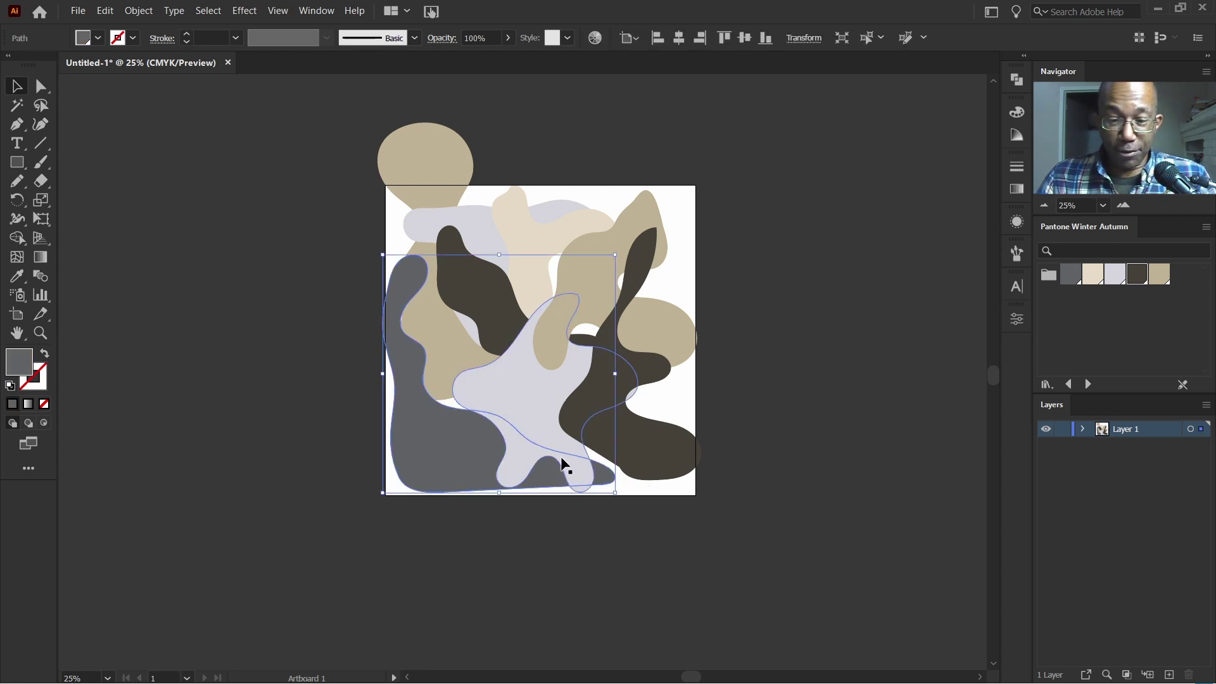
pyautogui.moveTo(662, 459); pyautogui.dragTo(660, 463)
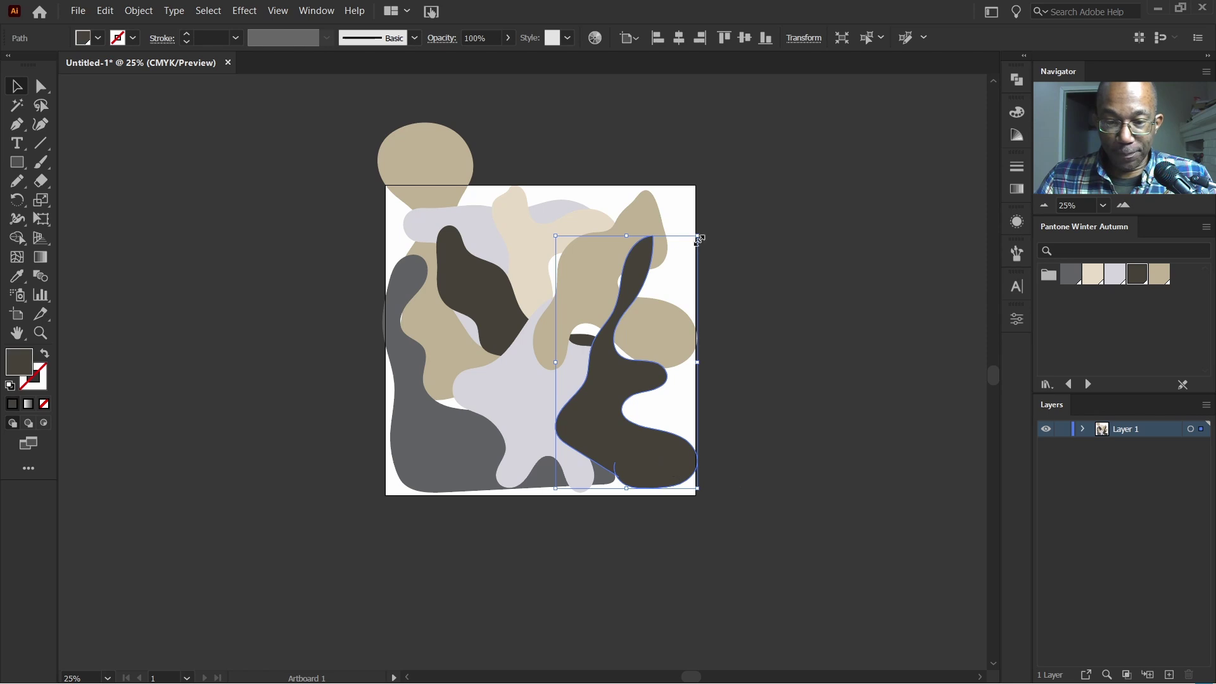
pyautogui.click(750, 288)
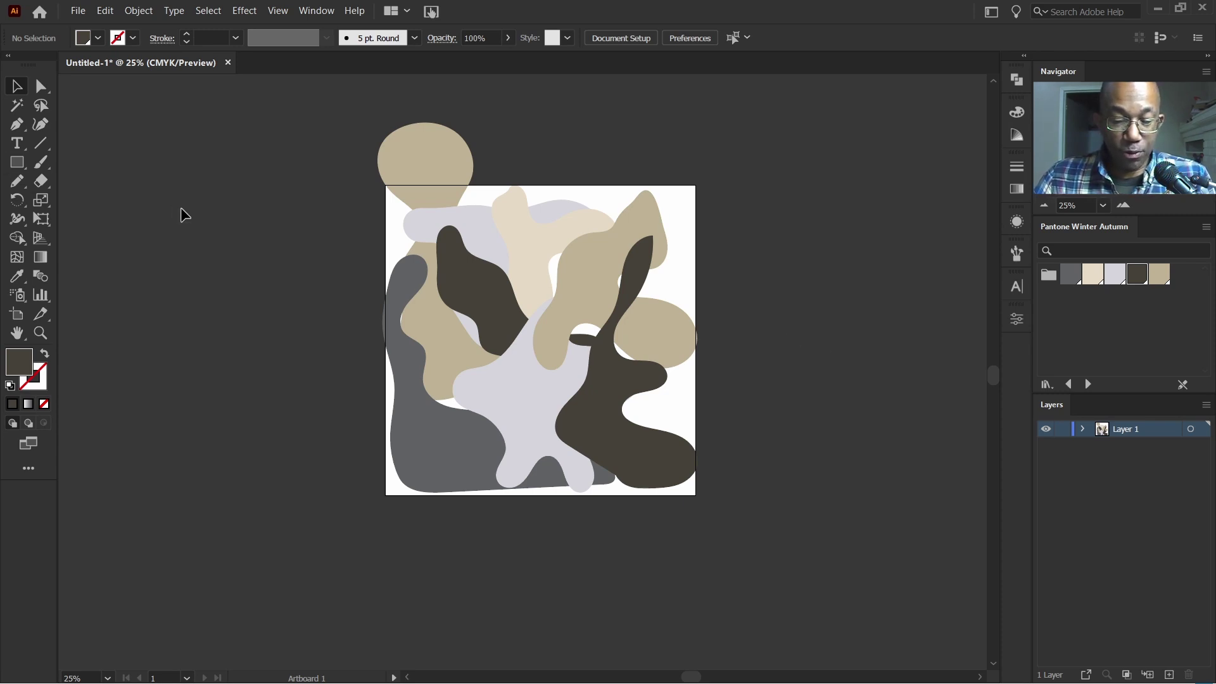
# Draw a large grey blob over the artboard's top-right and send it behind the other shapes
pyautogui.press('n')
pyautogui.moveTo(538, 168)
pyautogui.mouseDown()
pyautogui.moveTo(506, 190)
pyautogui.moveTo(557, 235)
pyautogui.moveTo(629, 254)
pyautogui.moveTo(632, 319)
pyautogui.moveTo(708, 343)
pyautogui.moveTo(745, 152)
pyautogui.moveTo(531, 168)
pyautogui.mouseUp()
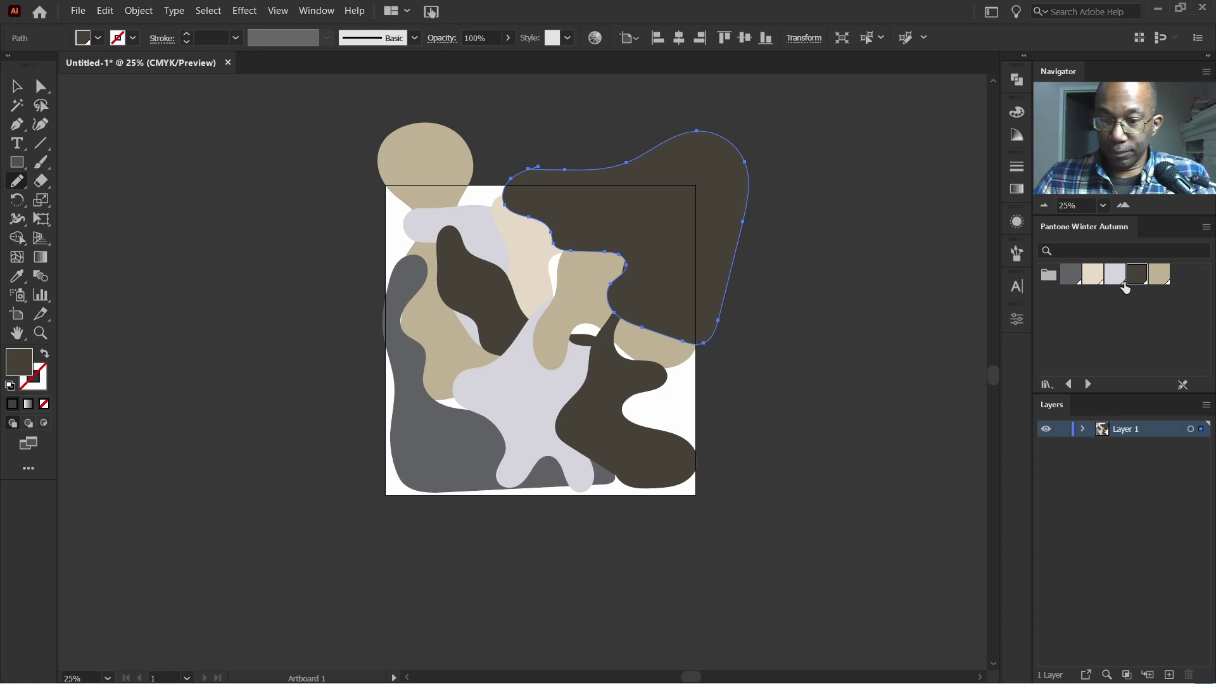
pyautogui.click(1072, 277)
pyautogui.keyDown('ctrl'); pyautogui.click(854, 383); pyautogui.keyUp('ctrl')
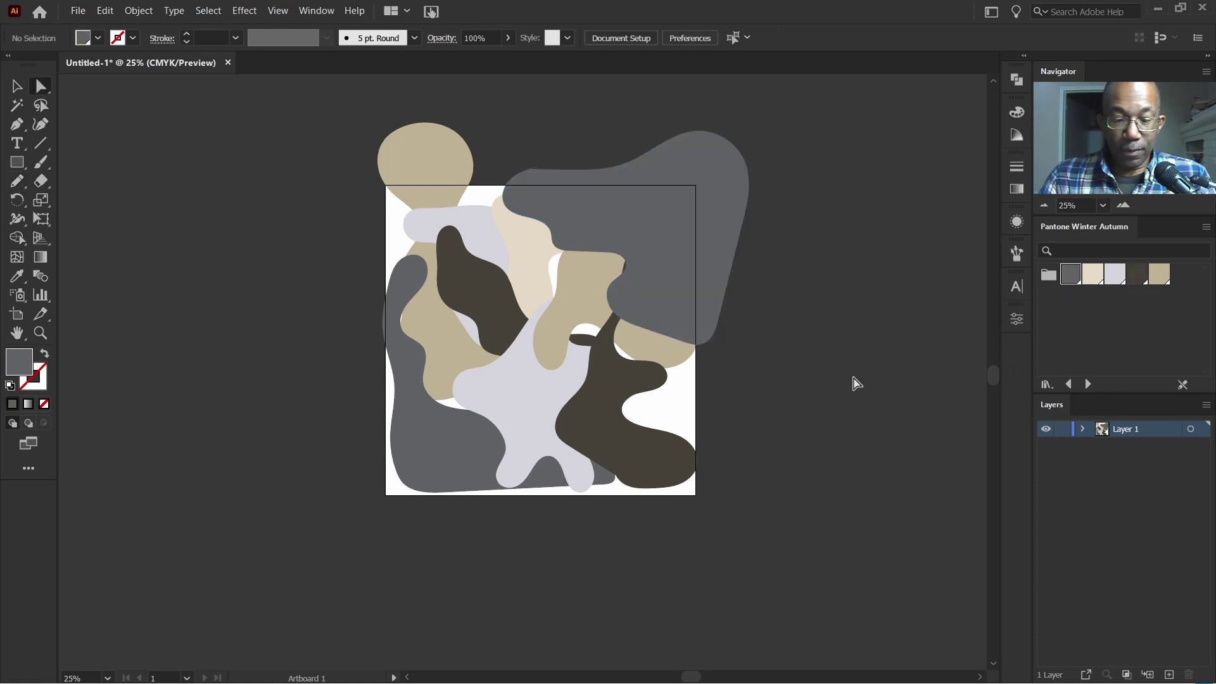
pyautogui.click(734, 206)
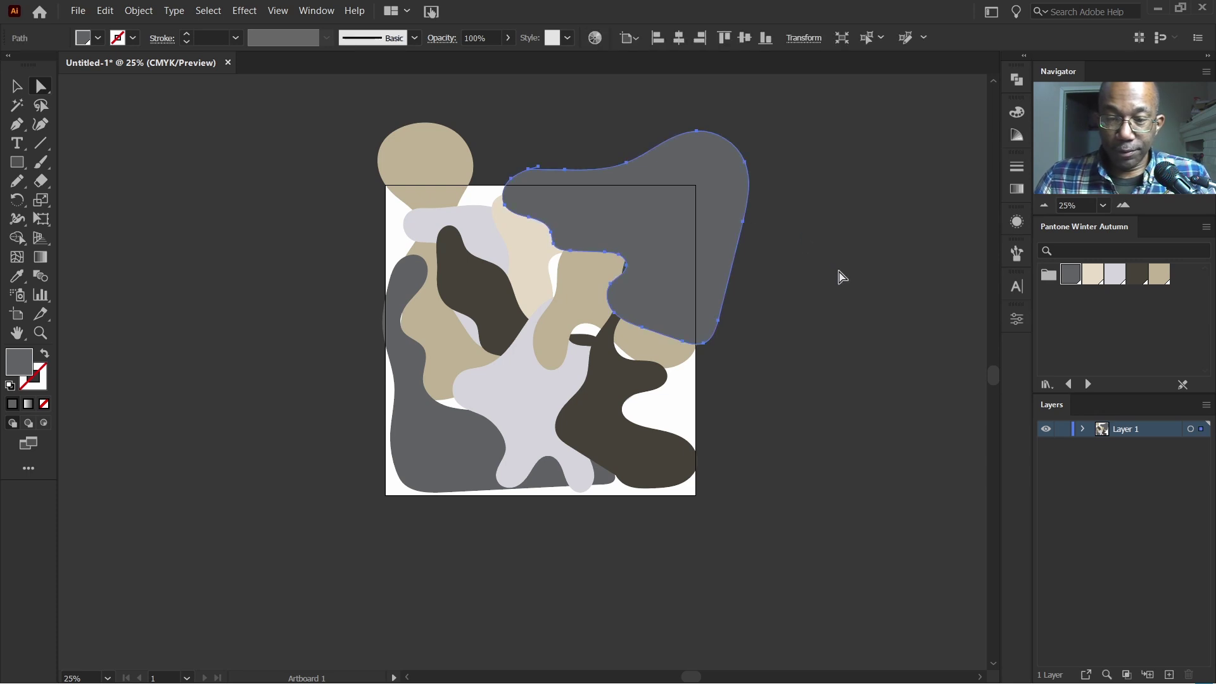
pyautogui.hotkey('ctrl', '[')
pyautogui.hotkey('ctrl', '[')
pyautogui.hotkey('ctrl', '[')
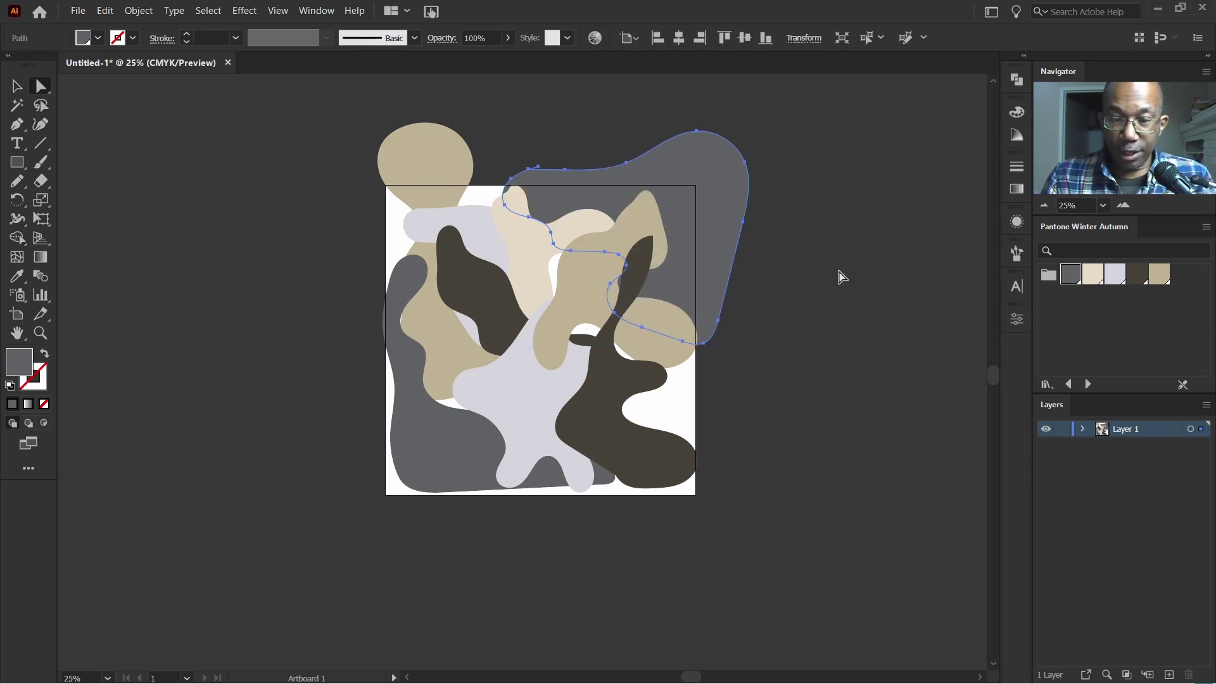
# Nudge the grey blob slightly down and left, then select the cream blob
pyautogui.click(832, 329)
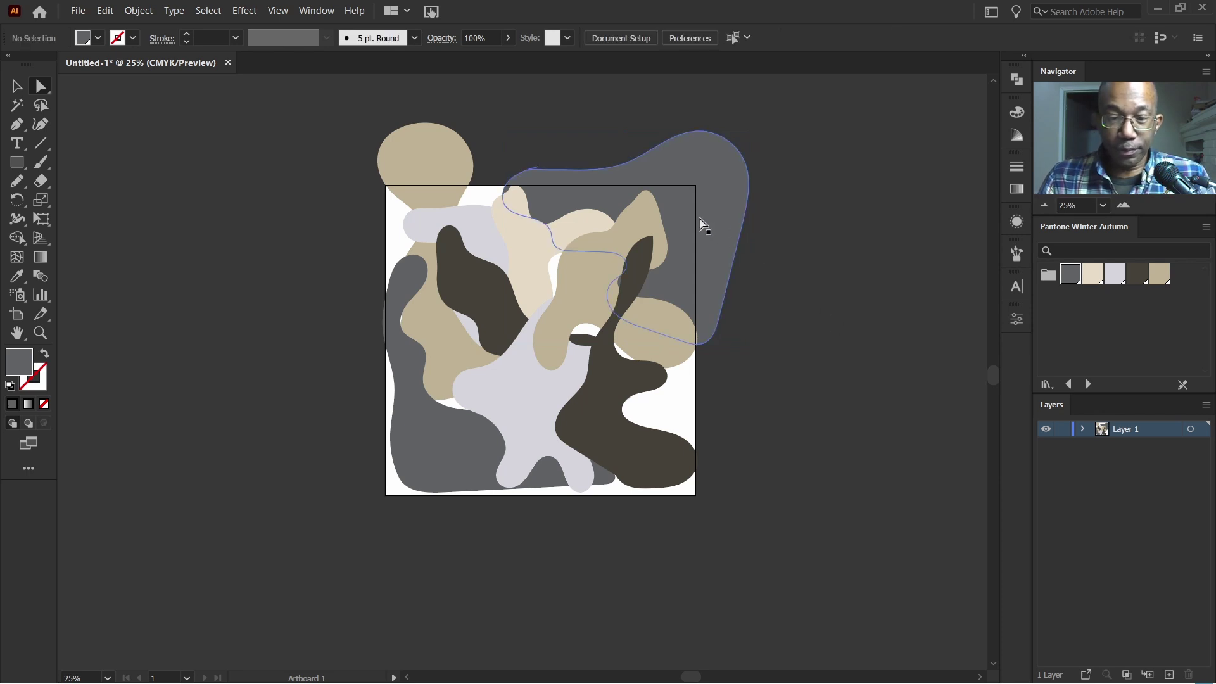
pyautogui.moveTo(703, 221); pyautogui.dragTo(692, 231)
pyautogui.click(14, 86)
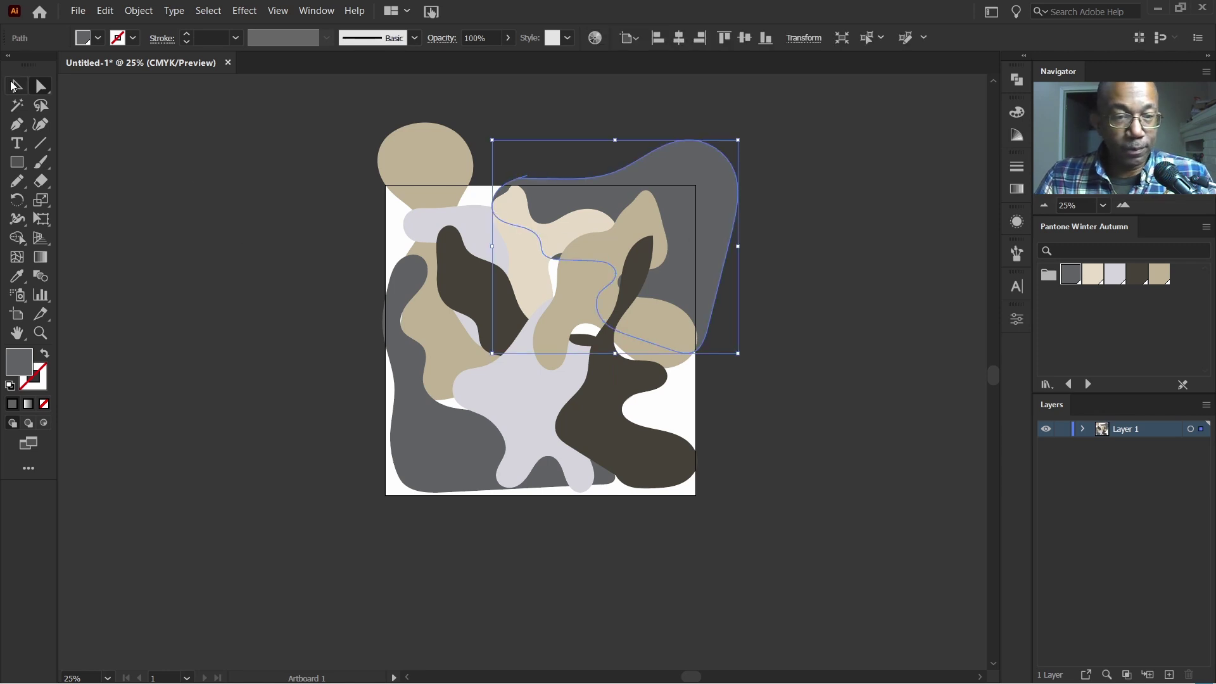
pyautogui.click(236, 218)
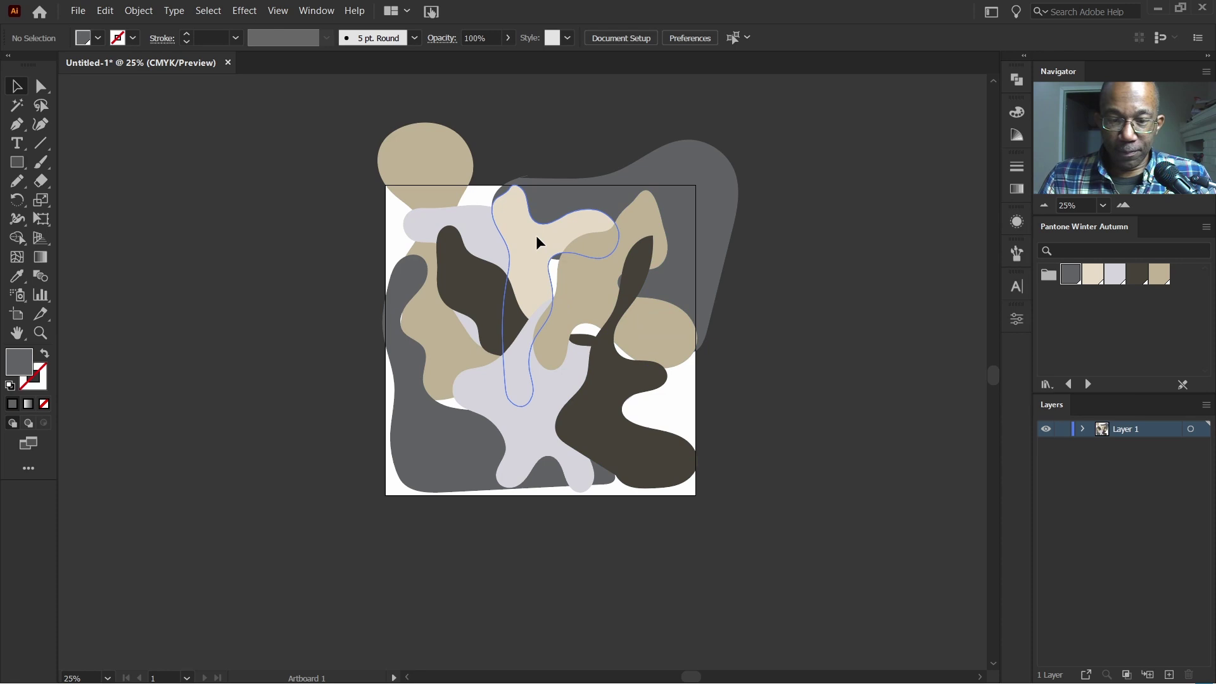
pyautogui.click(537, 253)
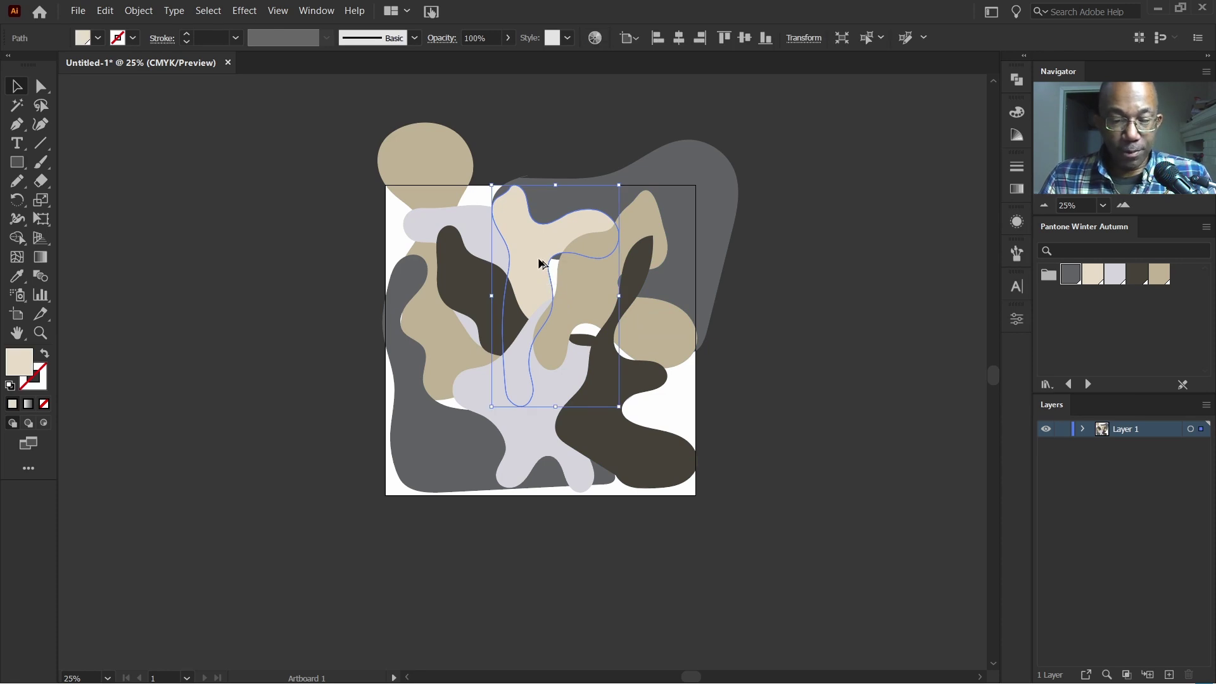
# Drag the cream blob to the lower right and stretch it wider past the right and bottom edges
pyautogui.moveTo(538, 257); pyautogui.dragTo(676, 395)
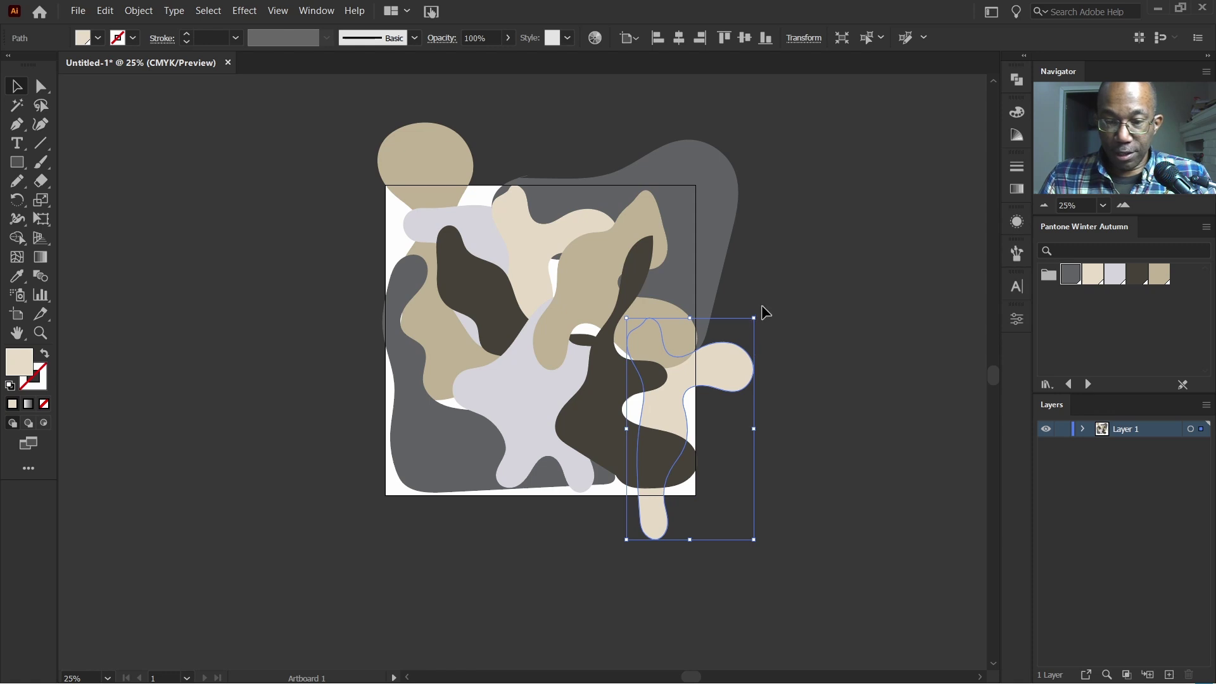
pyautogui.moveTo(758, 431); pyautogui.dragTo(783, 431)
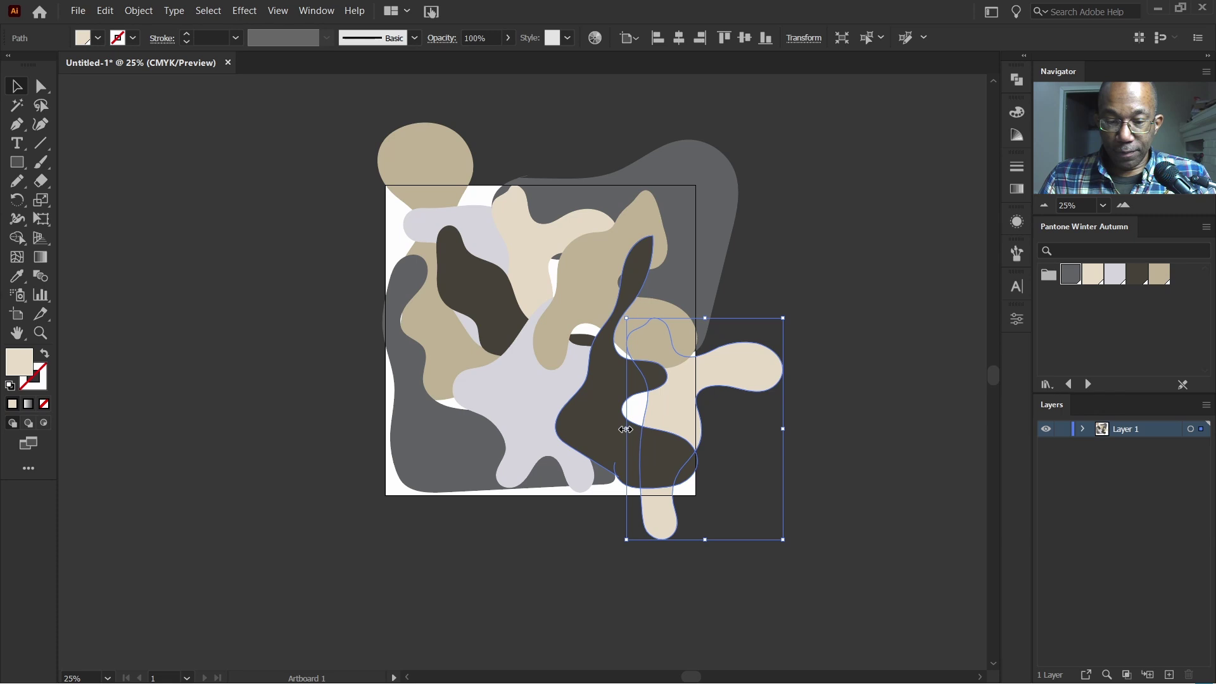
pyautogui.moveTo(626, 428); pyautogui.dragTo(602, 429)
pyautogui.moveTo(665, 407); pyautogui.dragTo(668, 404)
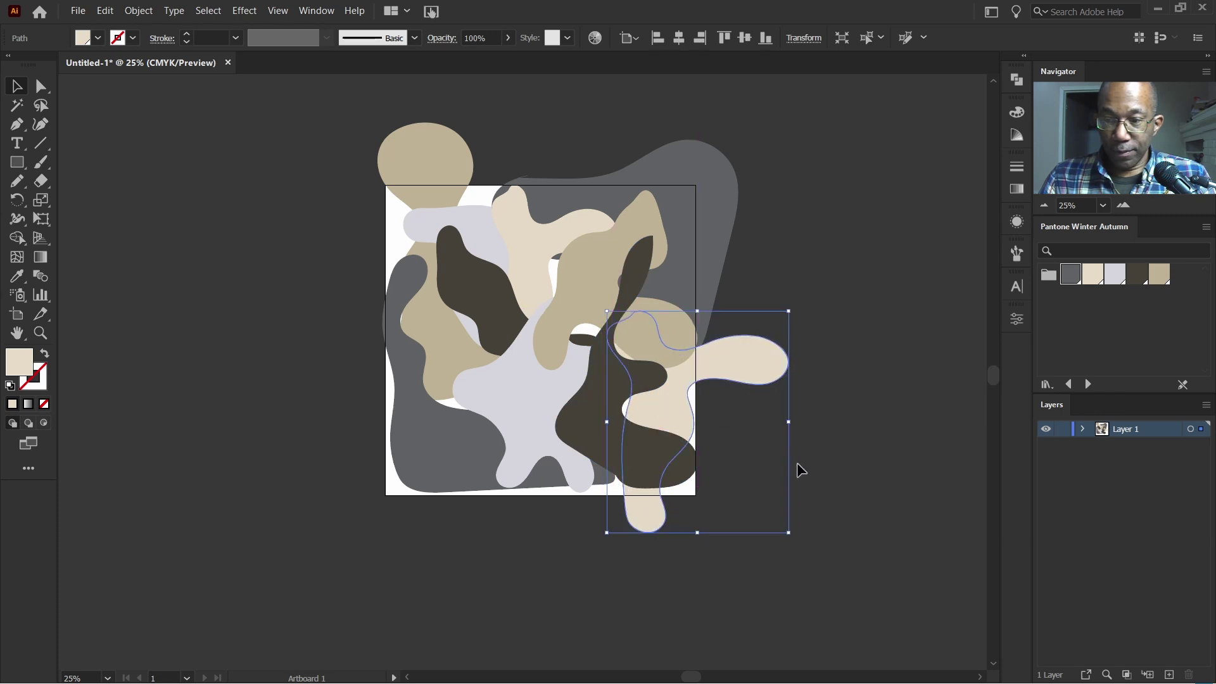
pyautogui.click(821, 481)
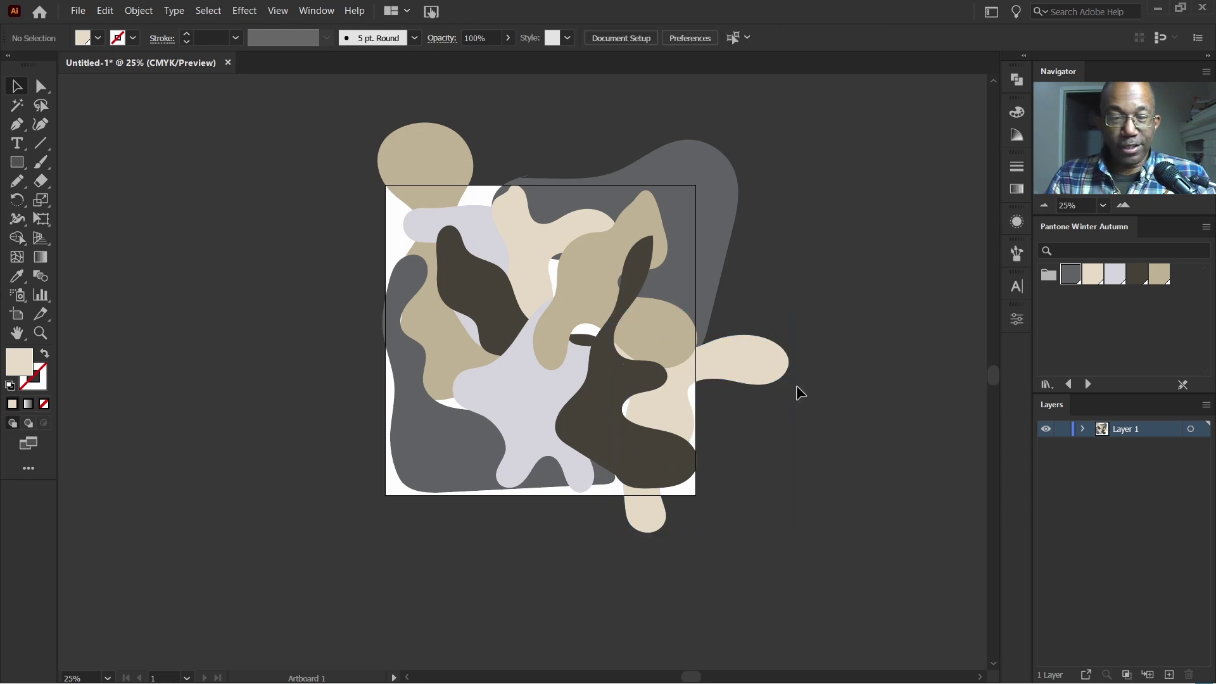
pyautogui.scroll(2, 796, 389)
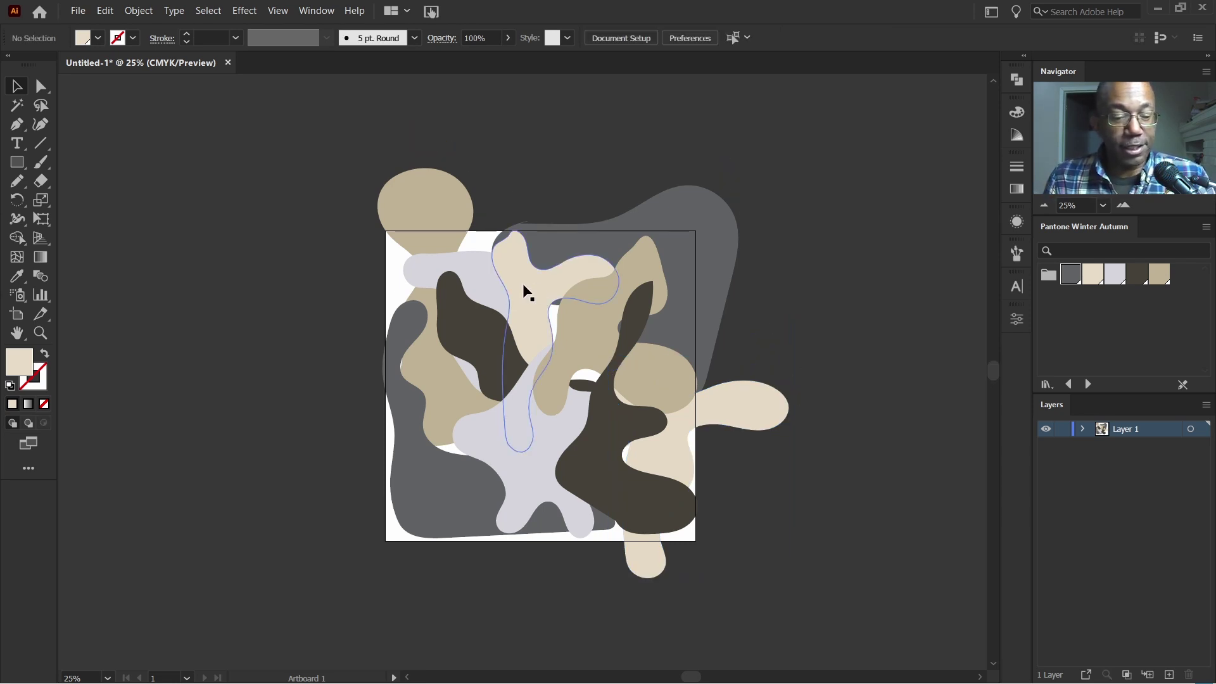
# Select all the blobs and turn them into a pattern with Object > Pattern > Make
pyautogui.hotkey('ctrl', 'a')
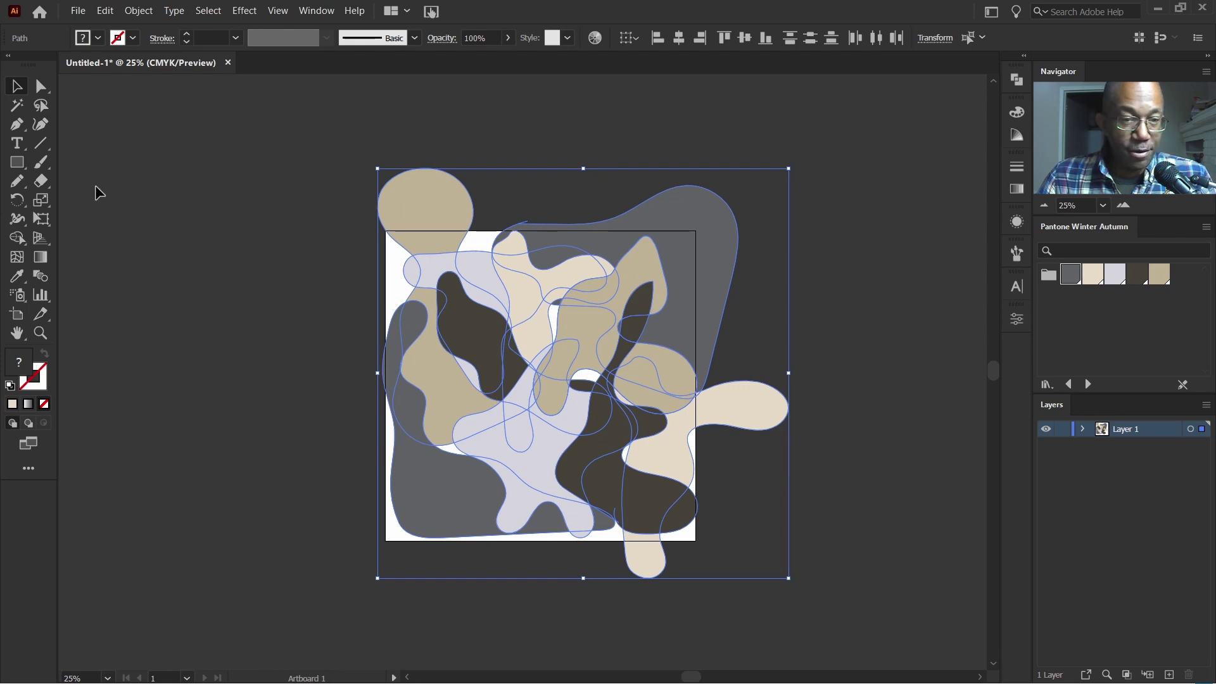
pyautogui.click(139, 10)
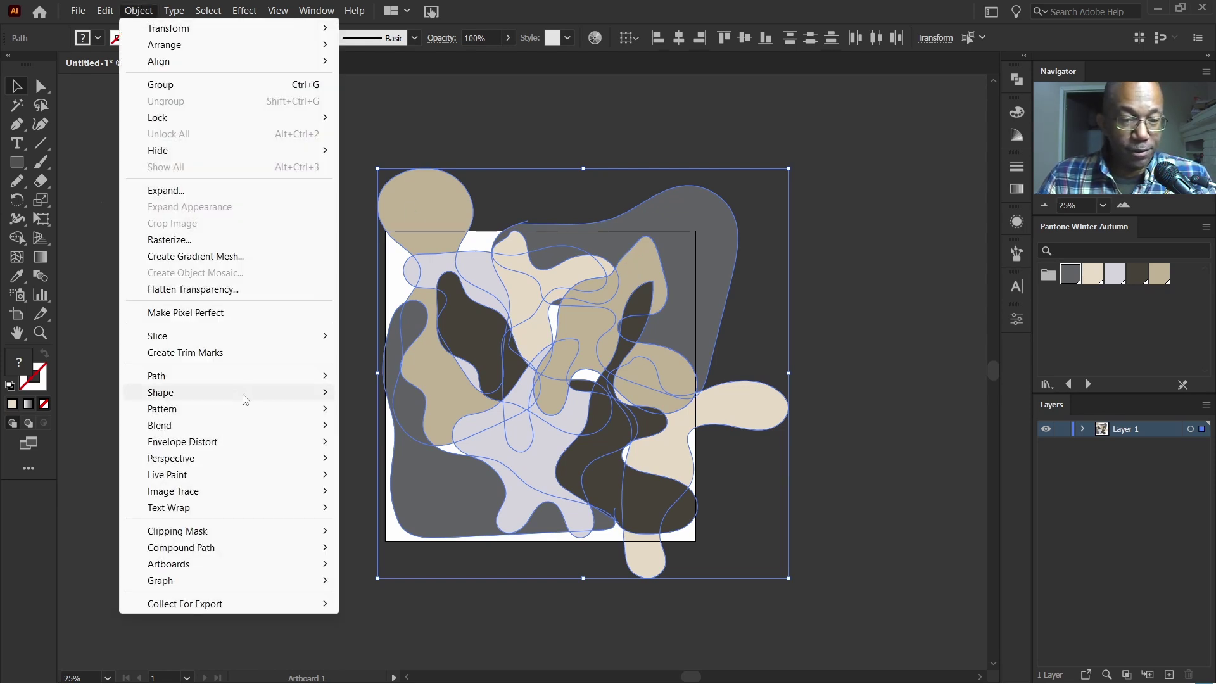
pyautogui.moveTo(238, 414)
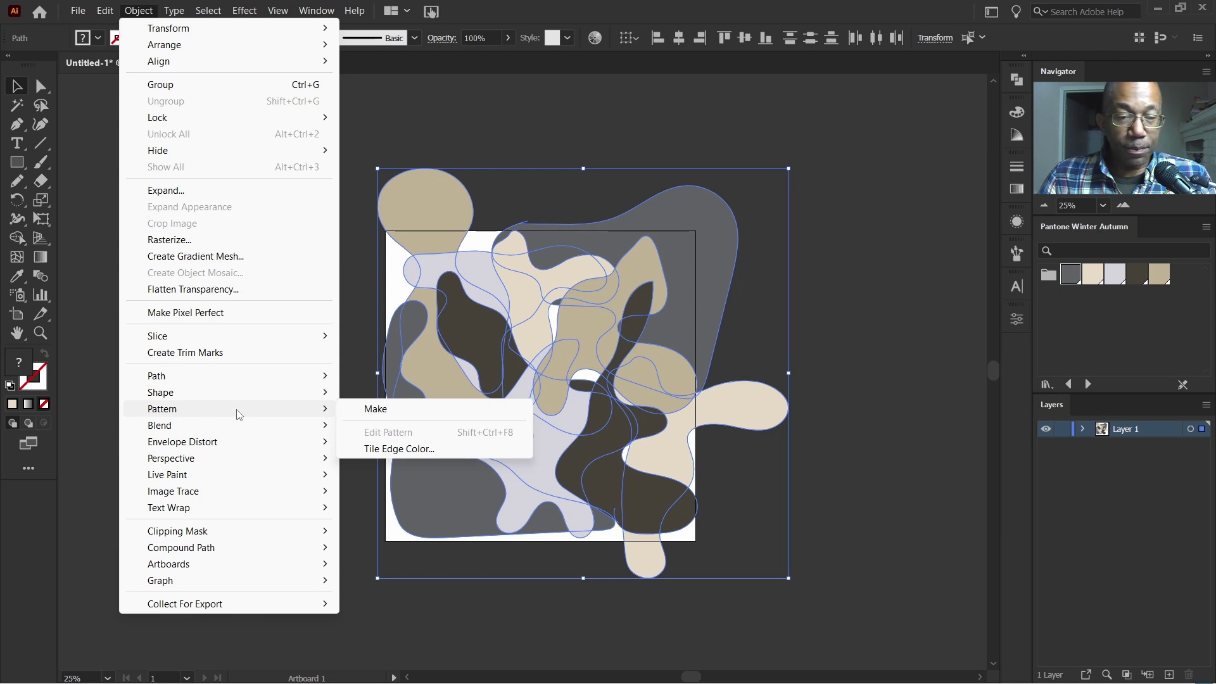
pyautogui.click(377, 409)
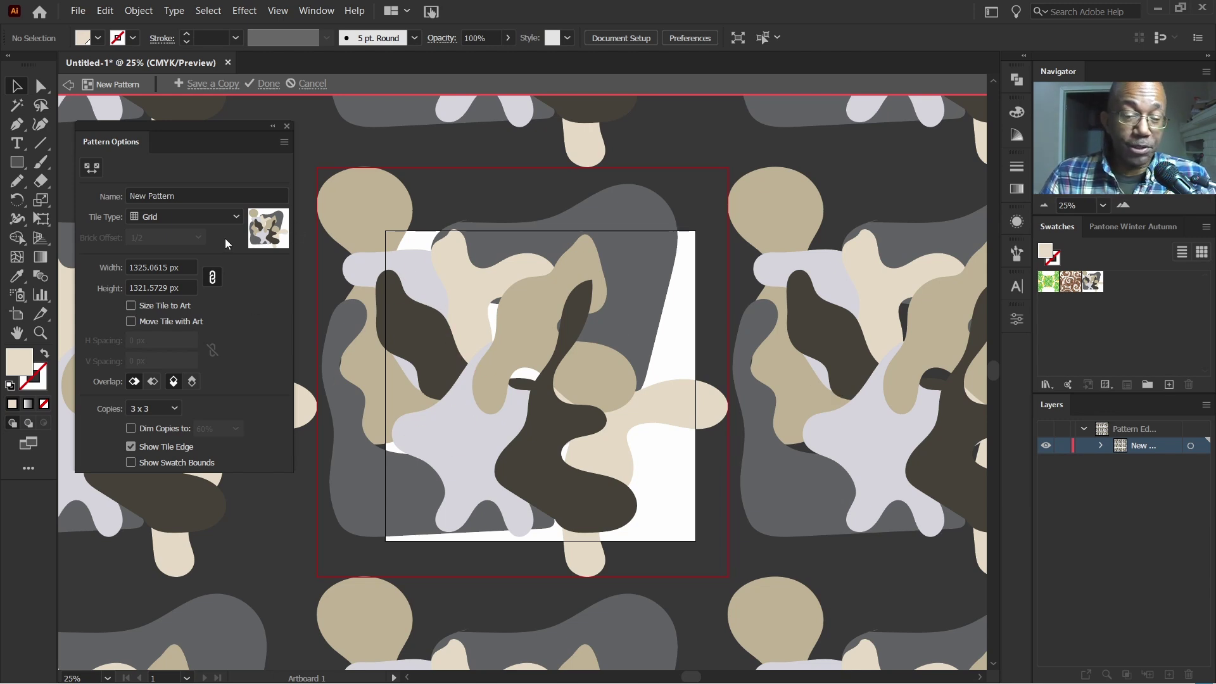
# Replace 'New Pattern' in the Name field, typing 'Pantone Winter Aut' so far
pyautogui.click(243, 195)
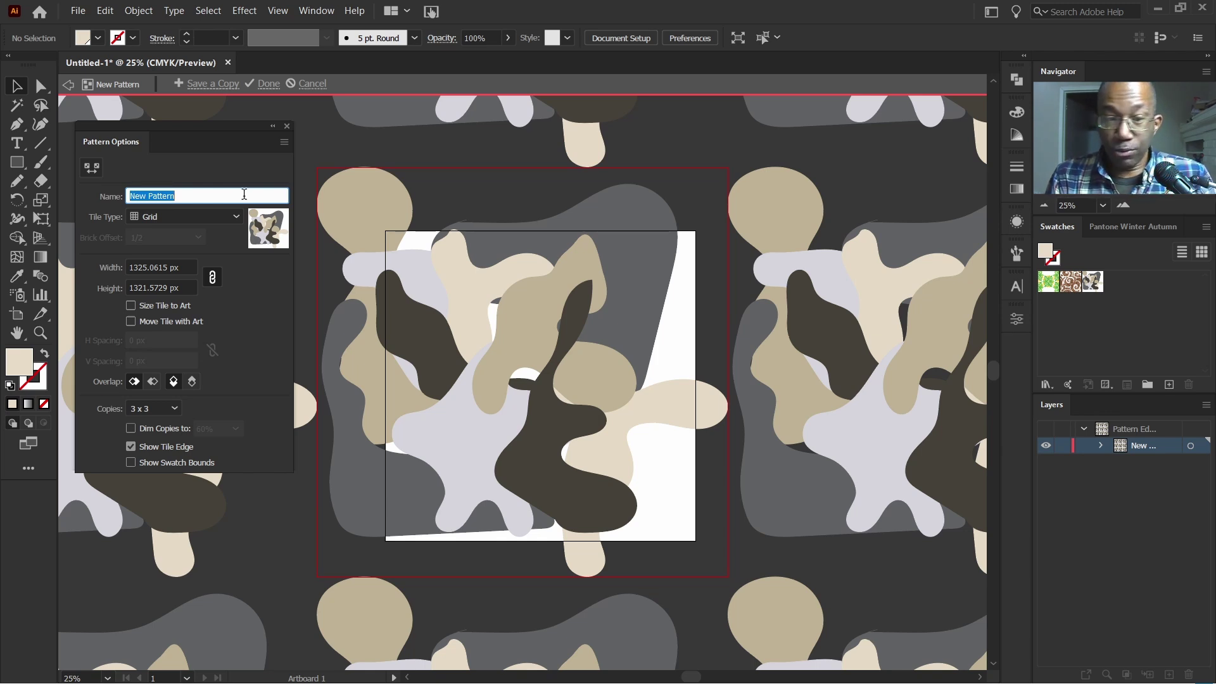
pyautogui.write('Pantone Winter')
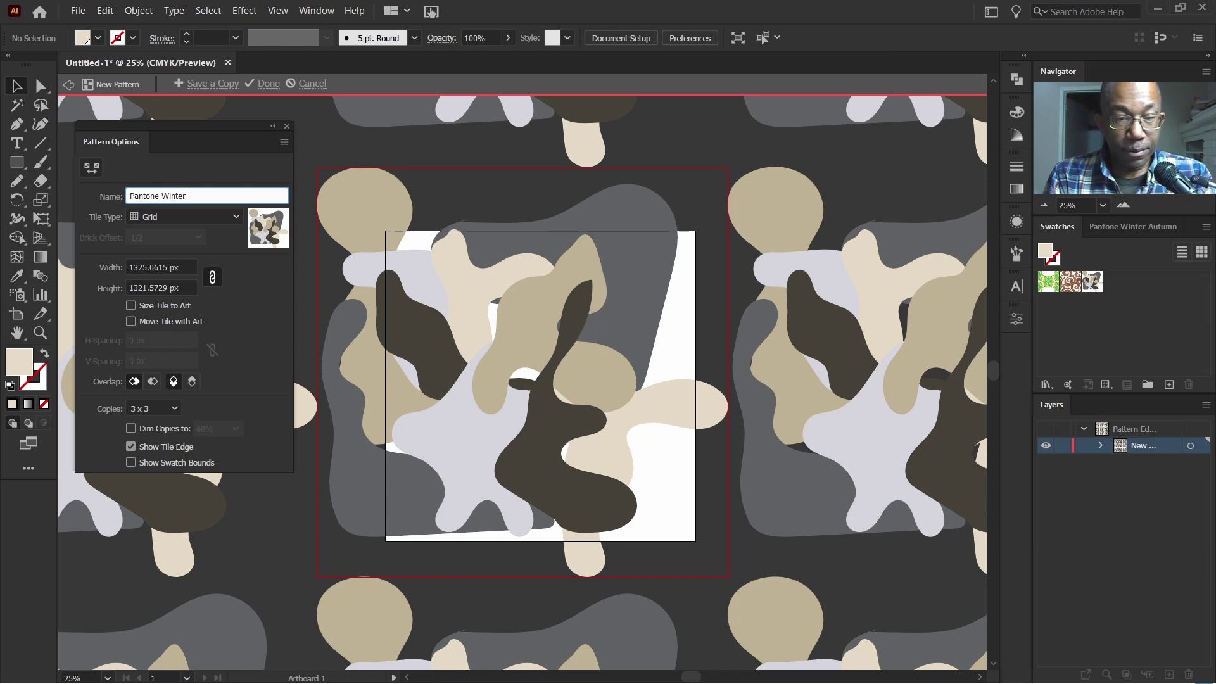
pyautogui.write(' Autumn Camo')
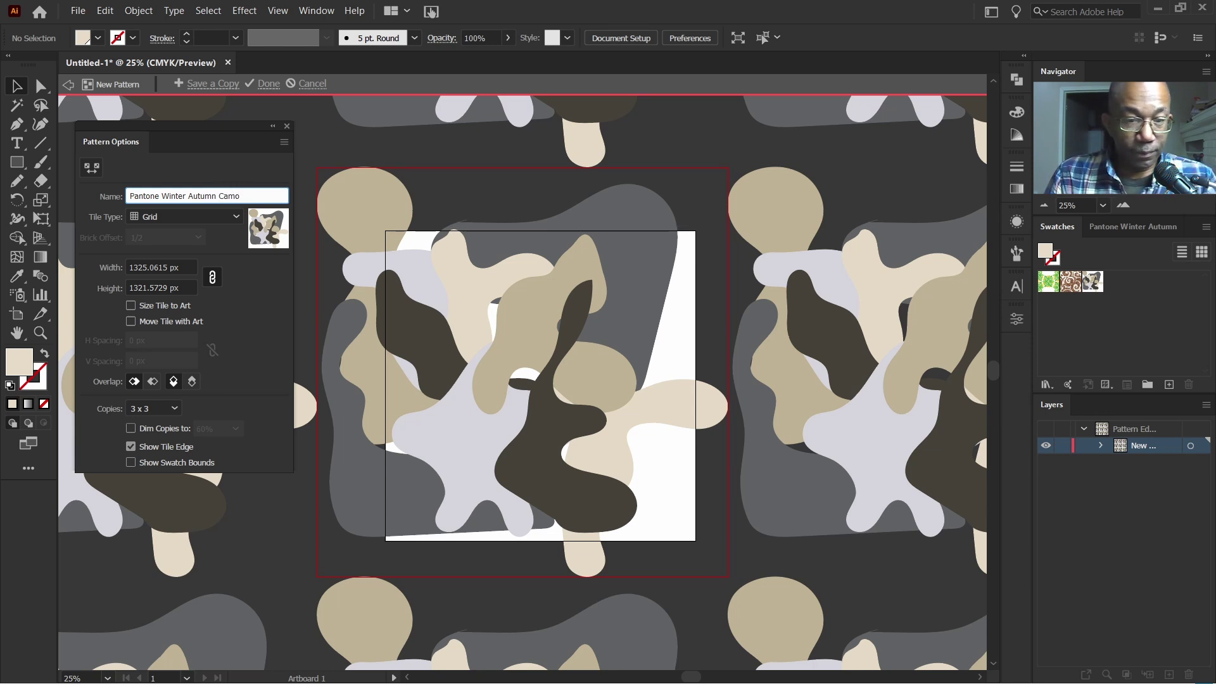
# Preview Brick by Row, Brick by Column, Hex by Row and Hex by Column tilings, then settle on Grid
pyautogui.click(235, 218)
pyautogui.click(220, 254)
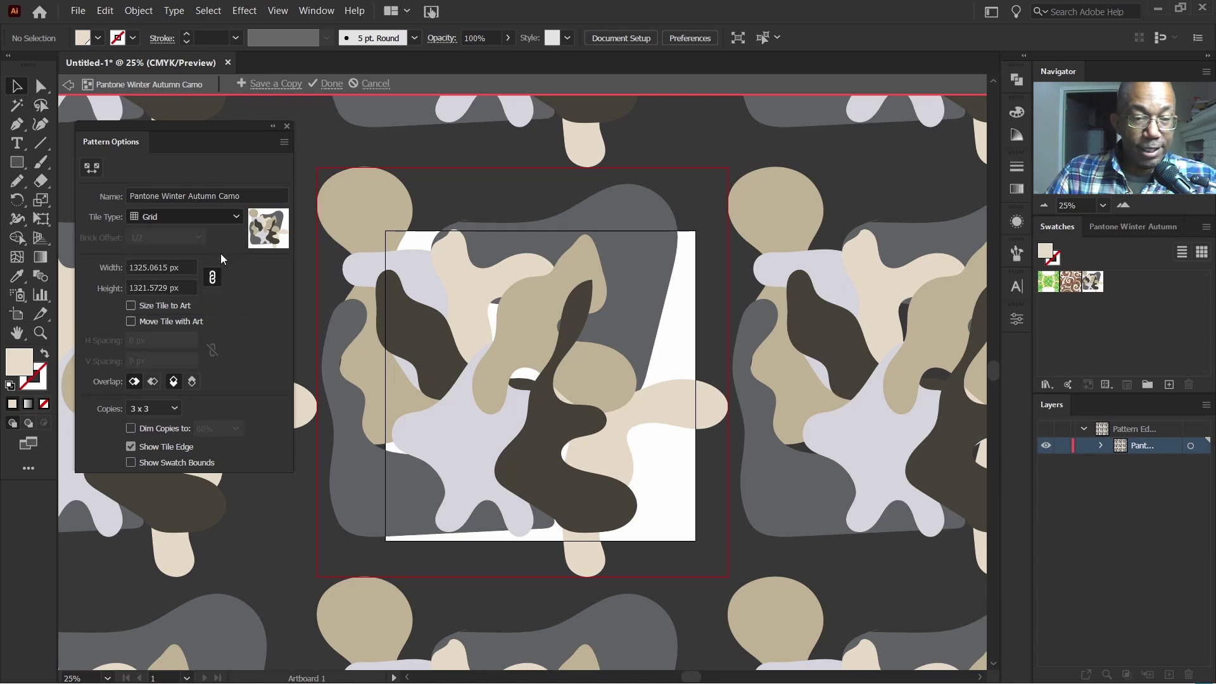
pyautogui.click(235, 218)
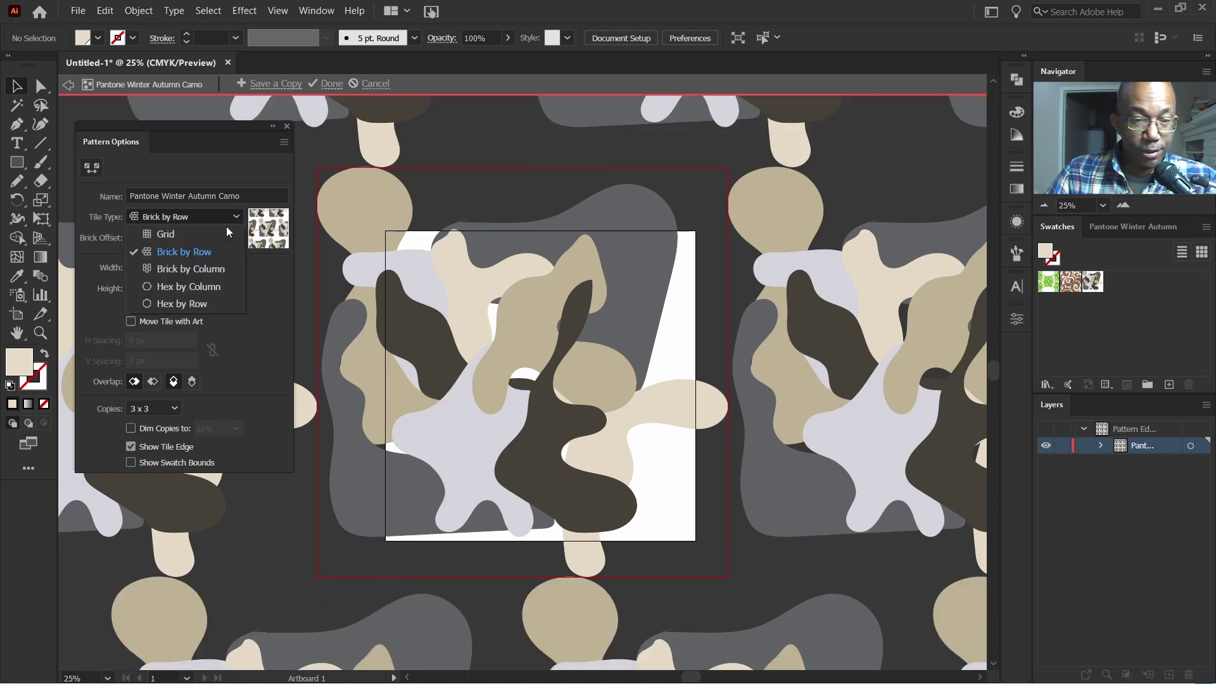
pyautogui.click(213, 271)
pyautogui.click(239, 219)
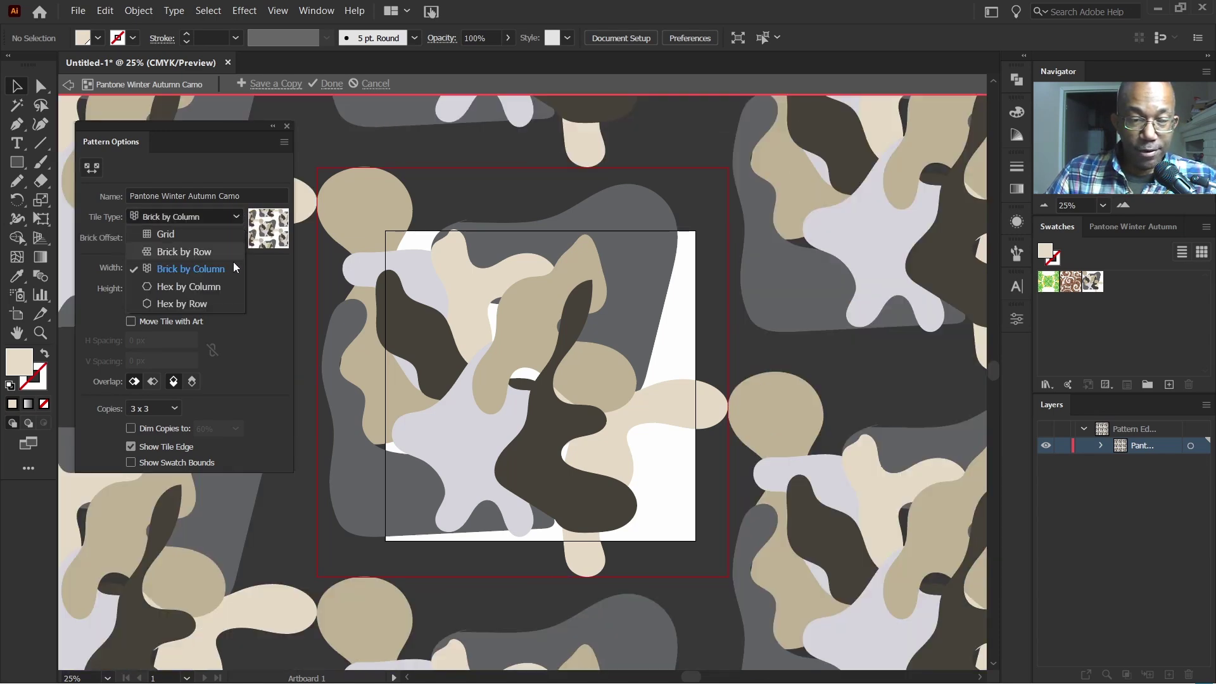
pyautogui.click(200, 308)
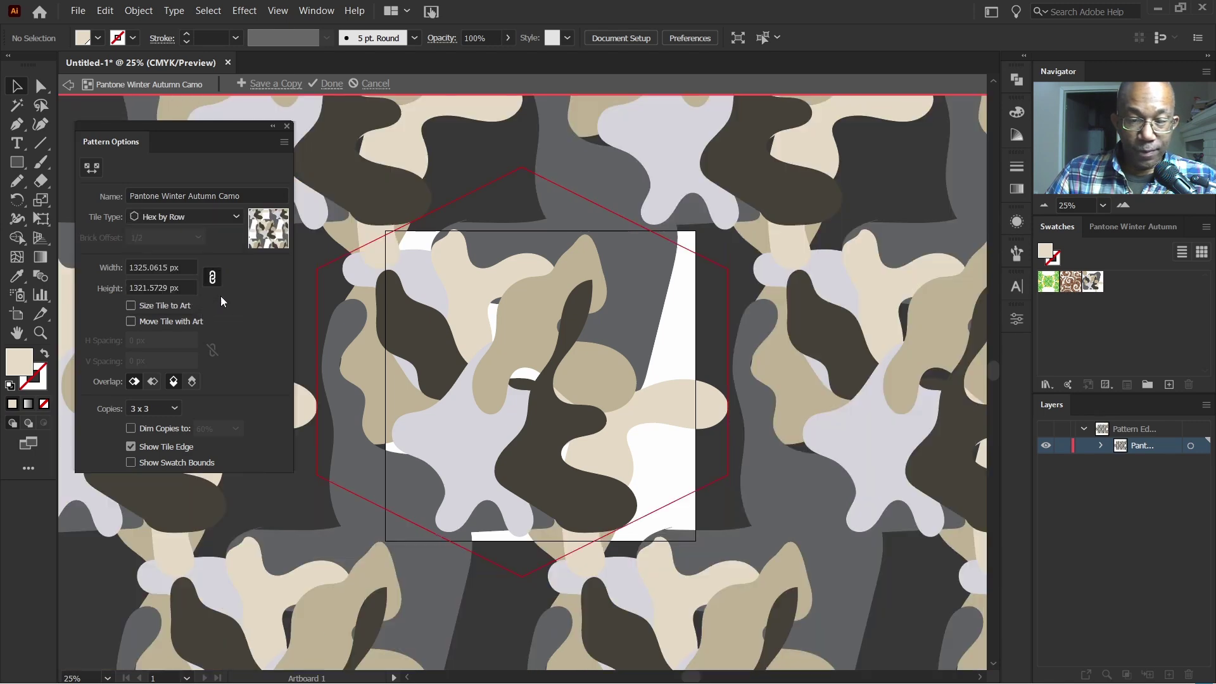
pyautogui.click(231, 219)
pyautogui.click(222, 290)
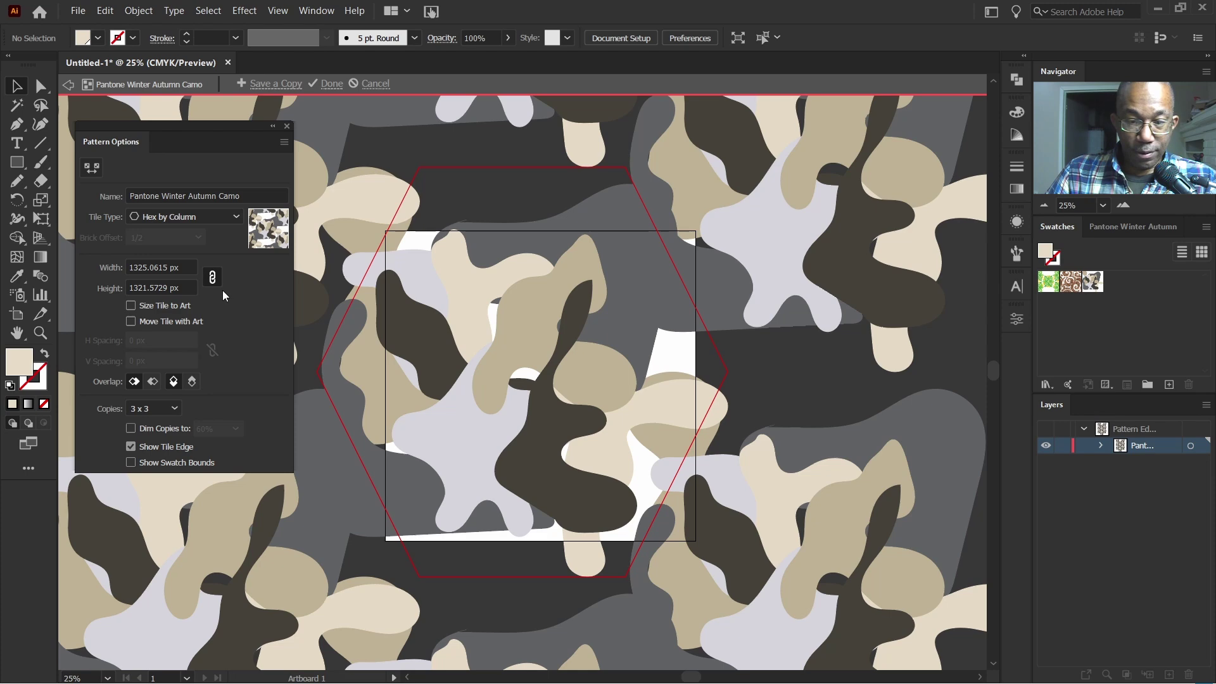
pyautogui.click(230, 219)
pyautogui.click(195, 234)
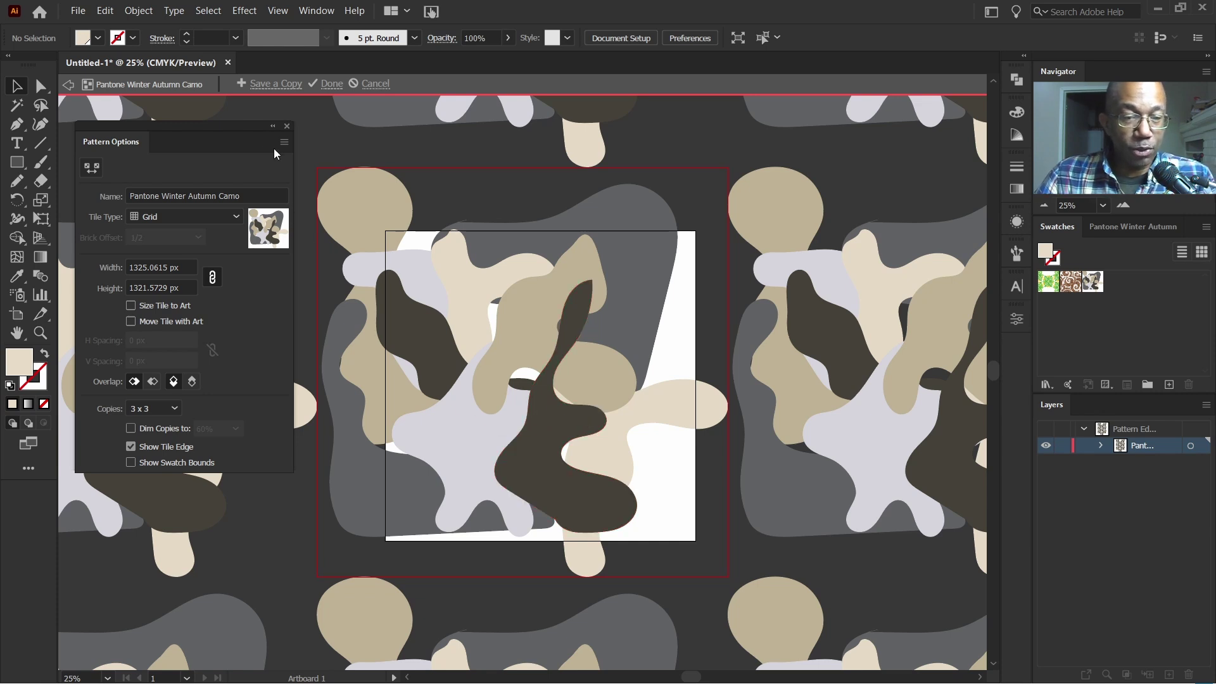
# Shrink the camo pattern tile to about 1000 px wide from both corners and dim copies to 60%
pyautogui.click(92, 168)
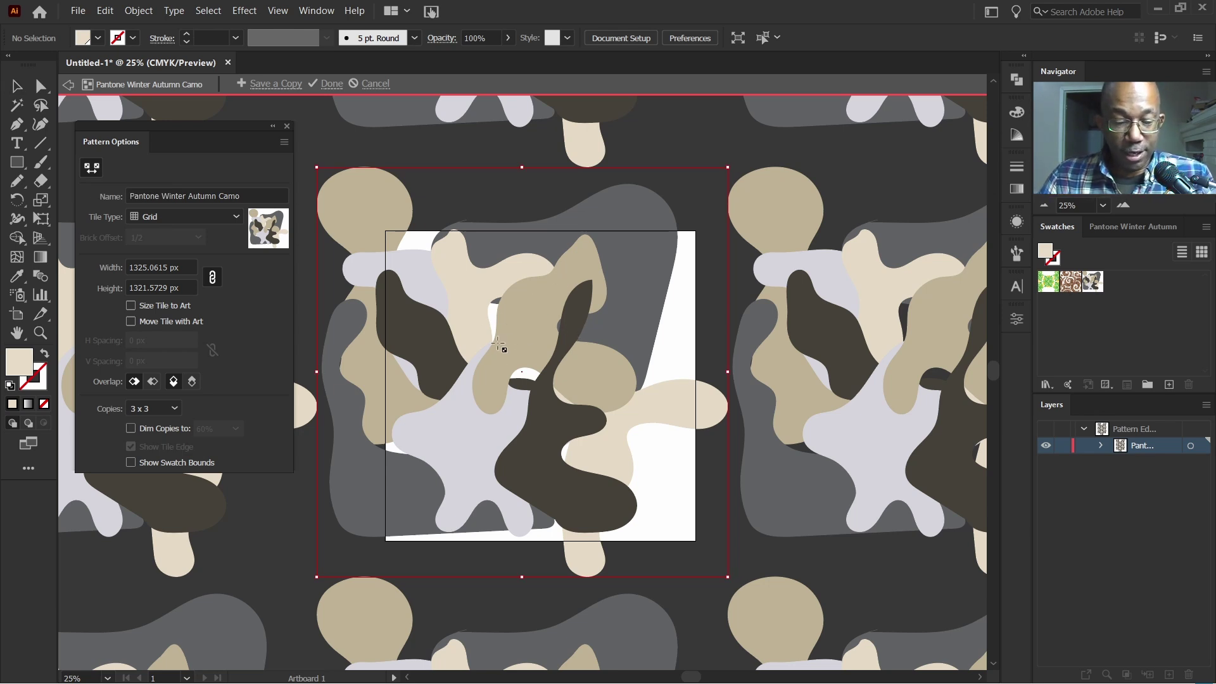
pyautogui.scroll(-1, 497, 339)
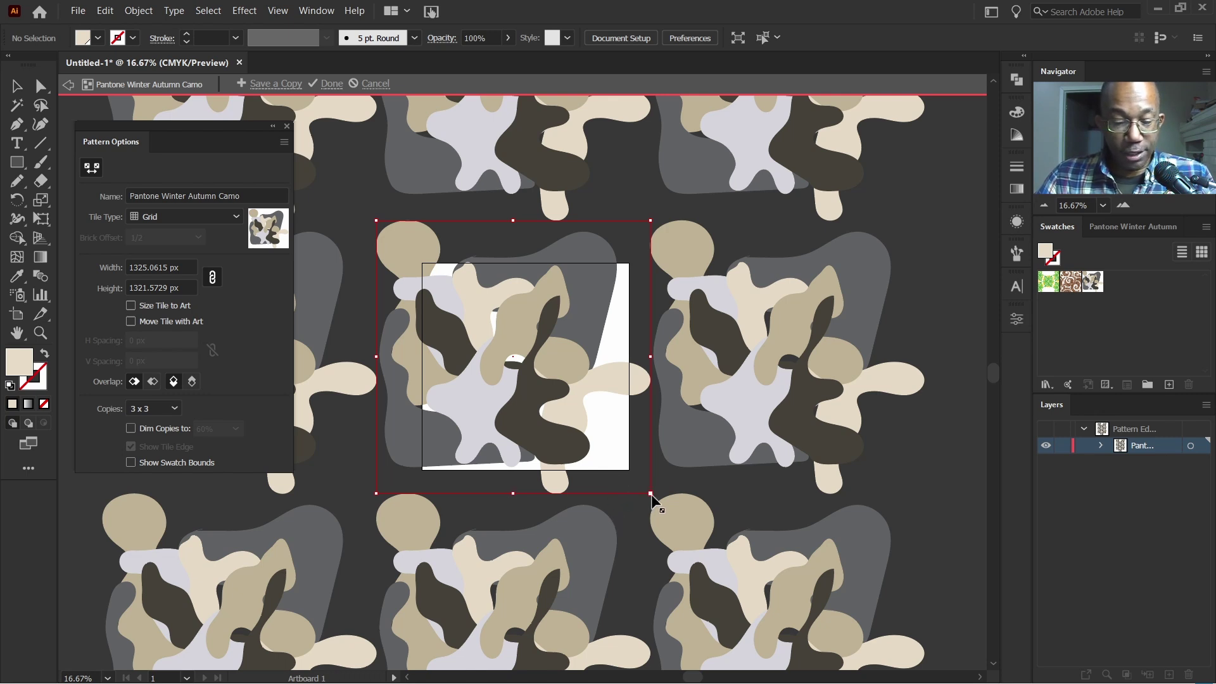
pyautogui.moveTo(651, 494); pyautogui.dragTo(629, 472)
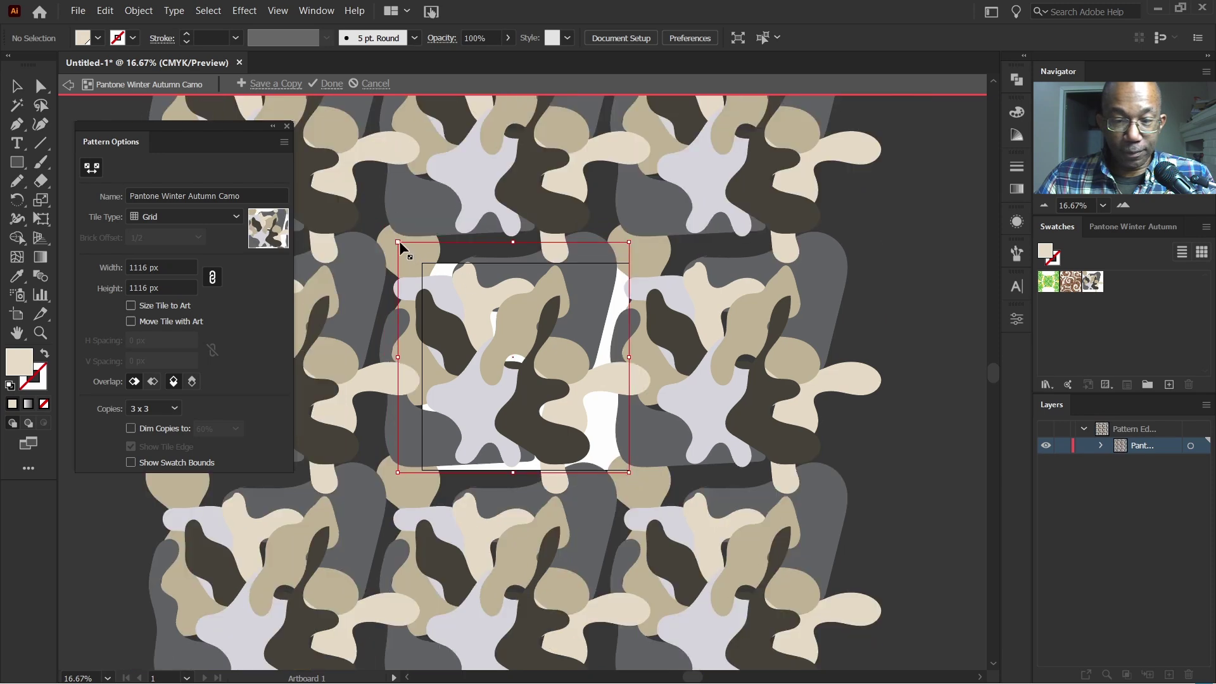
pyautogui.moveTo(398, 242); pyautogui.dragTo(420, 260)
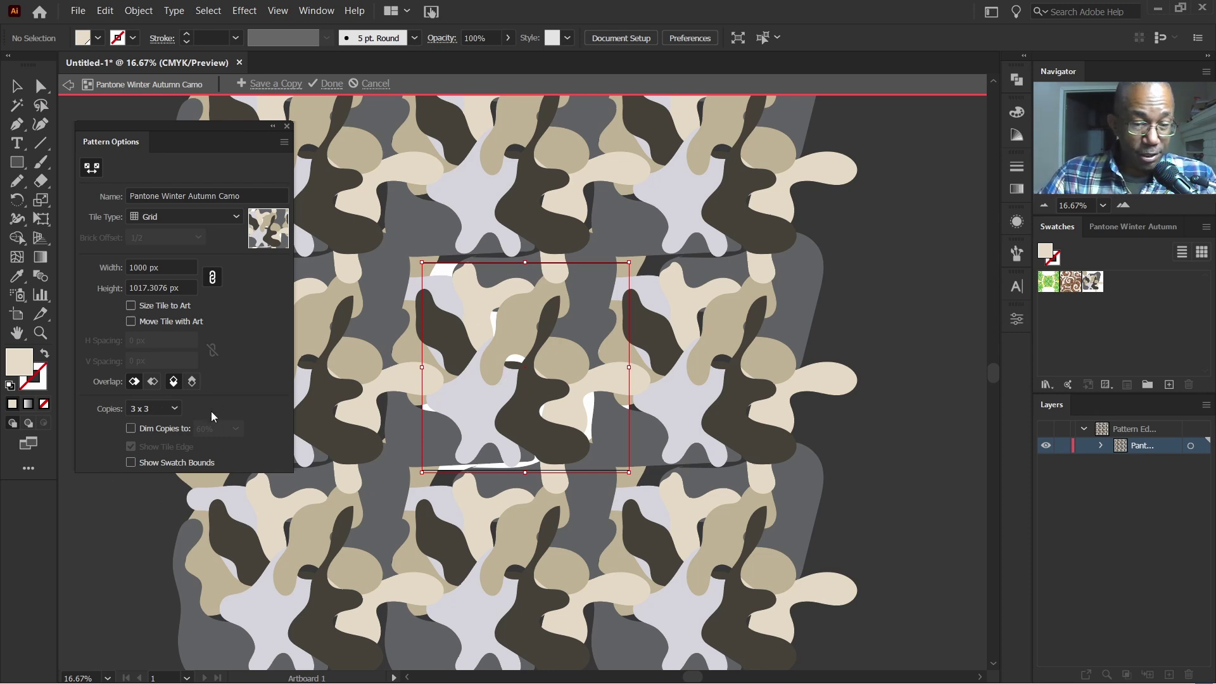
pyautogui.click(131, 428)
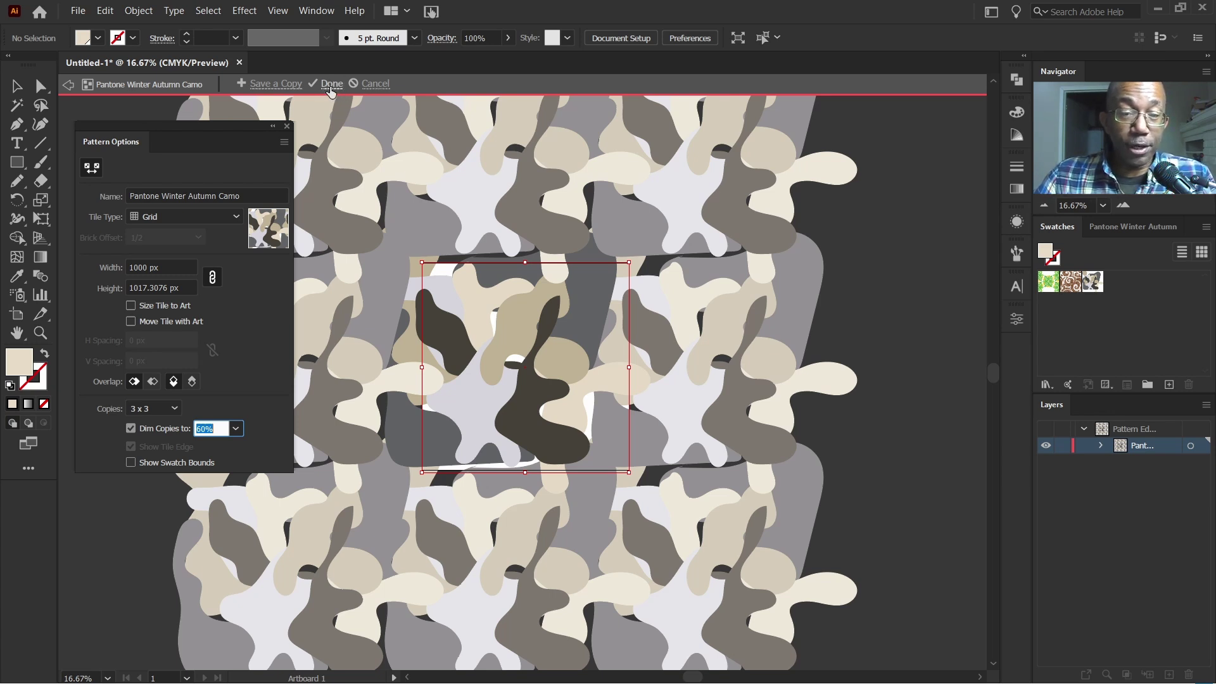
# Exit pattern editing so Pantone Winter Autumn Camo is saved to the Swatches panel
pyautogui.click(329, 85)
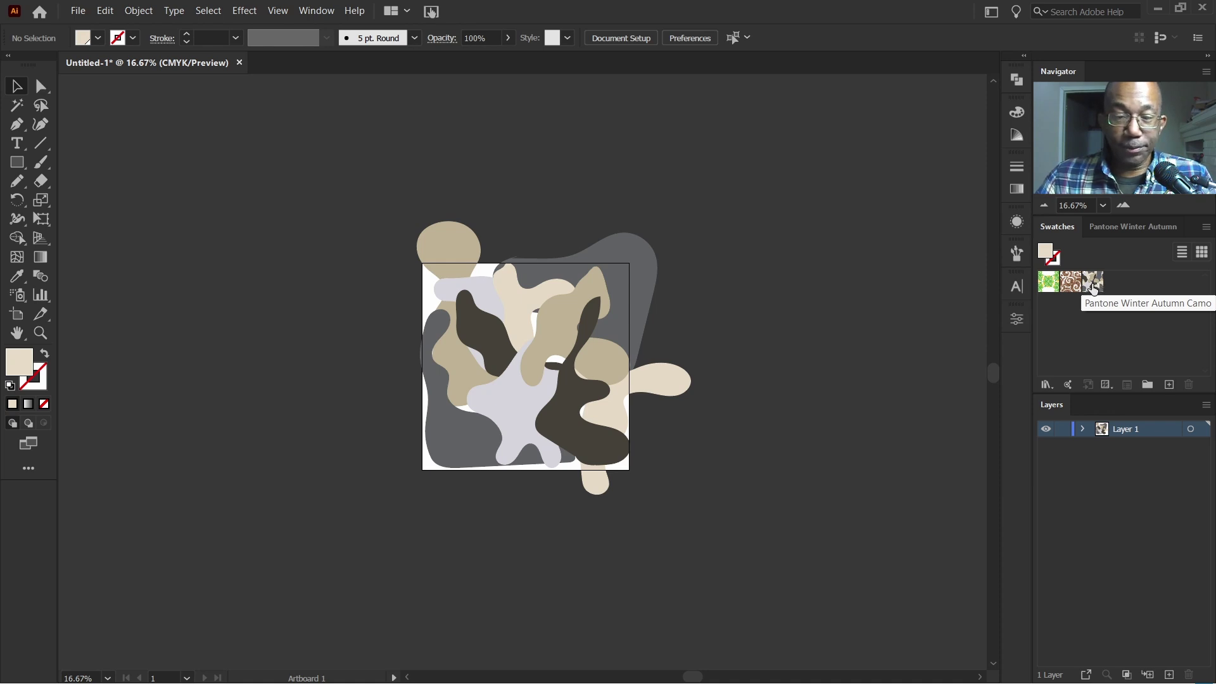
pyautogui.press('m')
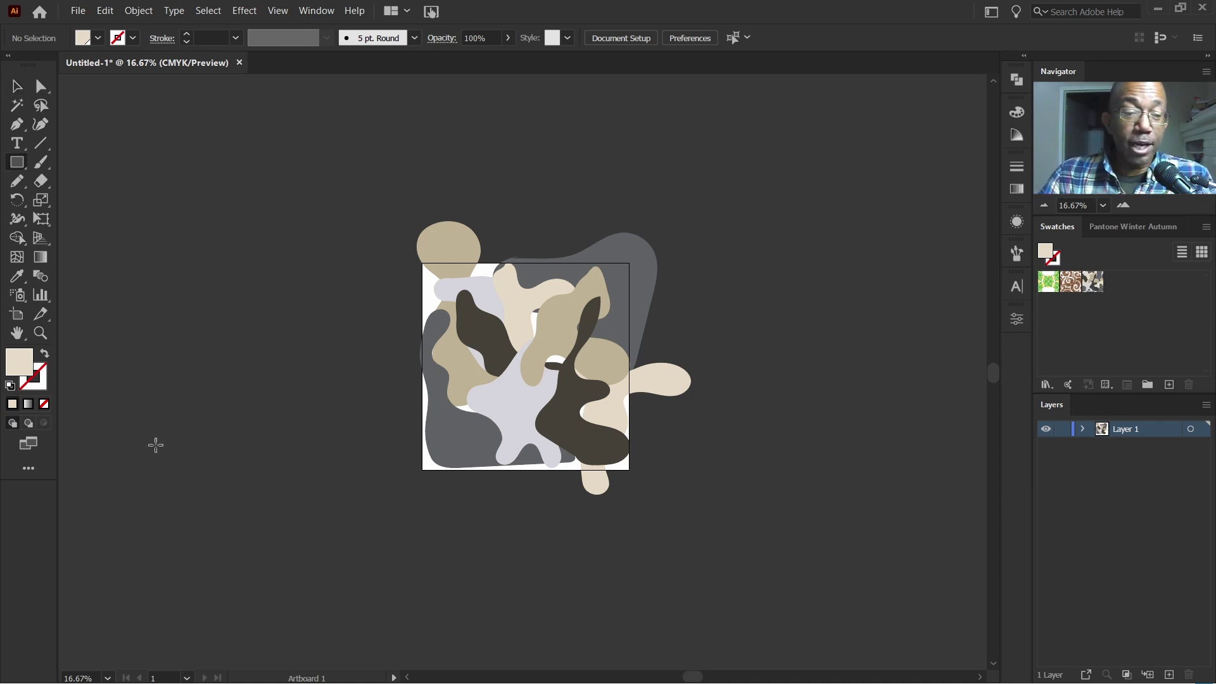
# Draw Artboard 2 as a blank artboard to the right of the camo artwork
pyautogui.click(18, 314)
pyautogui.hscroll(5, 519, 363)
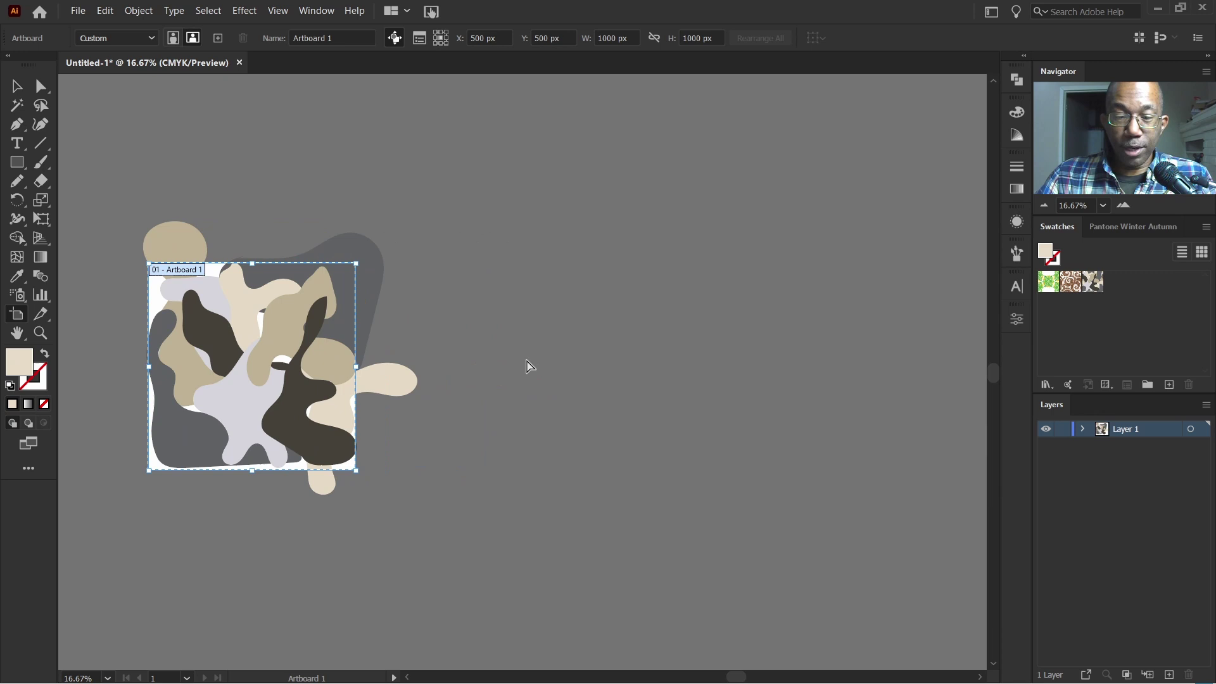
pyautogui.hscroll(4, 527, 365)
pyautogui.moveTo(473, 267); pyautogui.dragTo(792, 554)
pyautogui.hscroll(2, 598, 437)
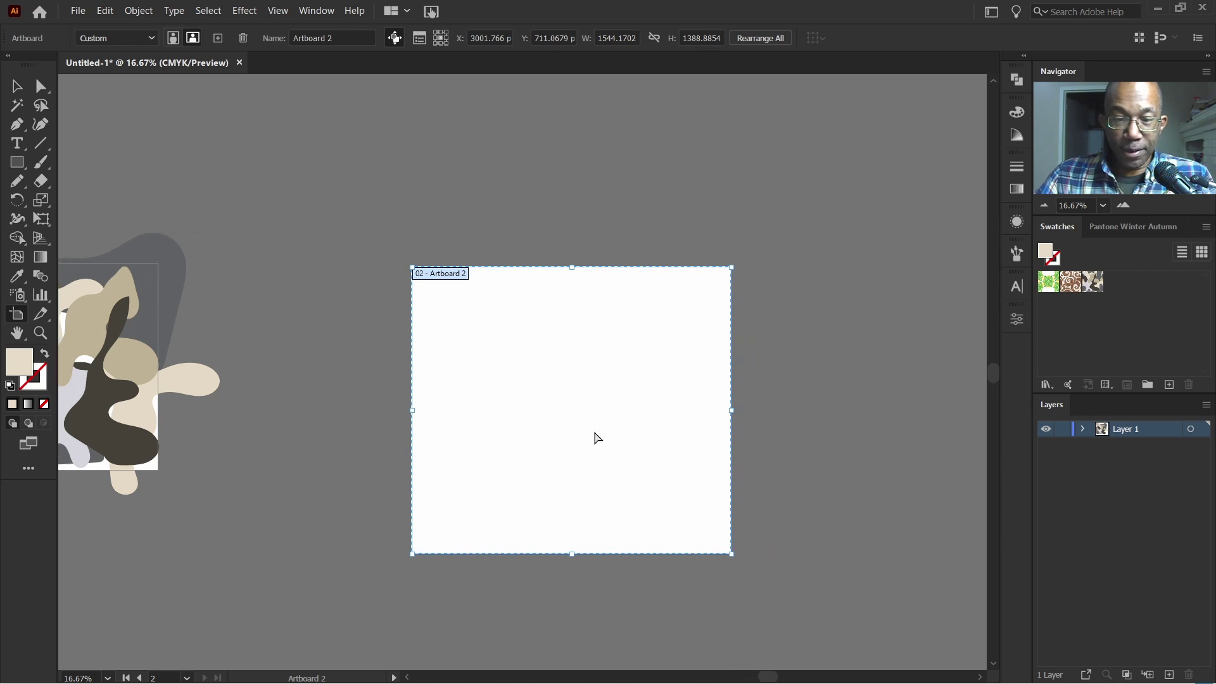
pyautogui.hscroll(1, 597, 436)
pyautogui.click(16, 86)
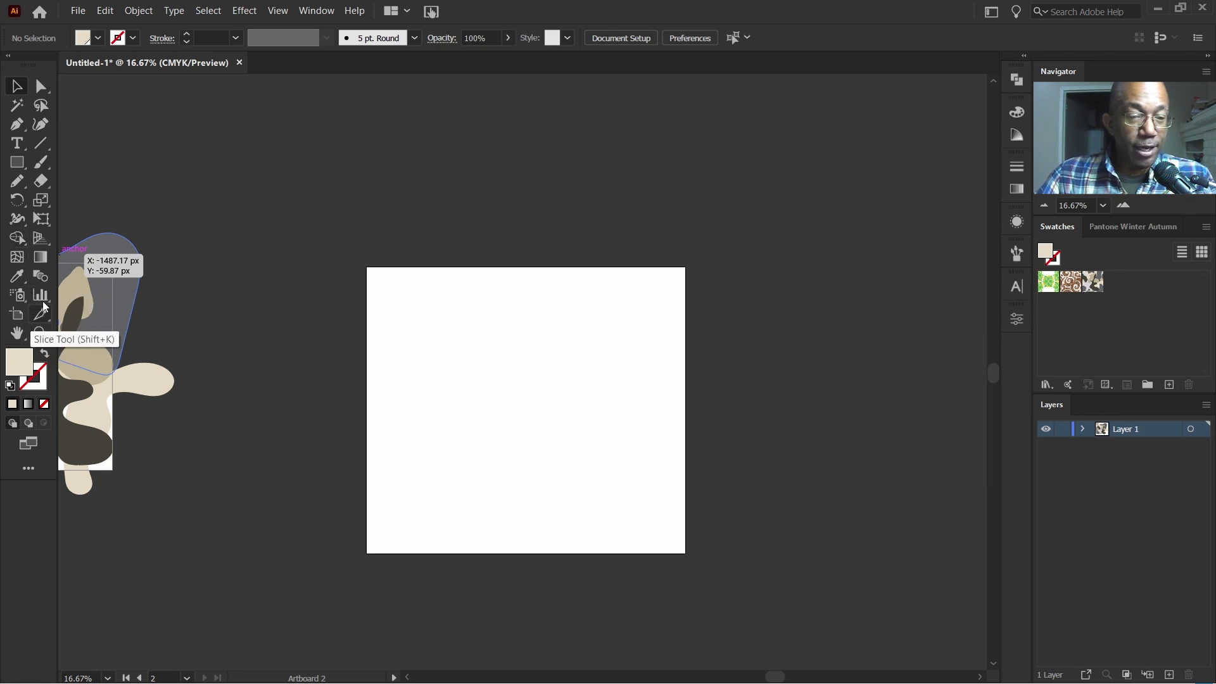
# Draw a cream five-point star on Artboard 2 and move it toward the artboard's centre
pyautogui.click(17, 162)
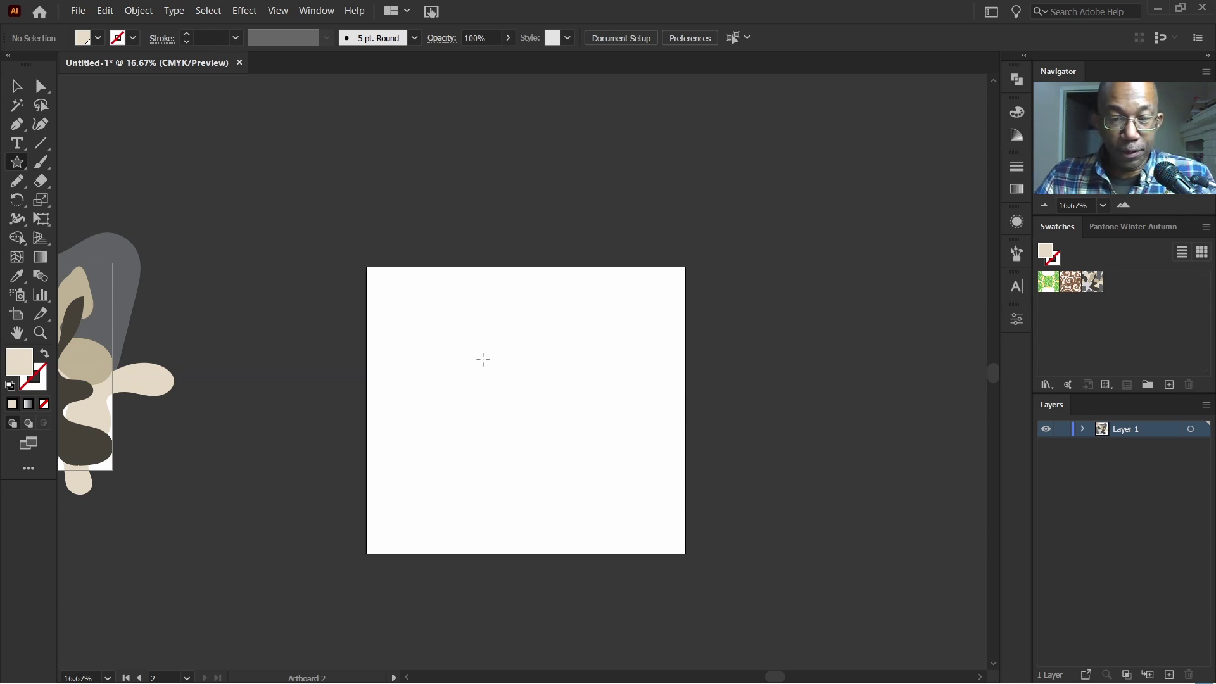
pyautogui.moveTo(482, 359); pyautogui.dragTo(547, 434)
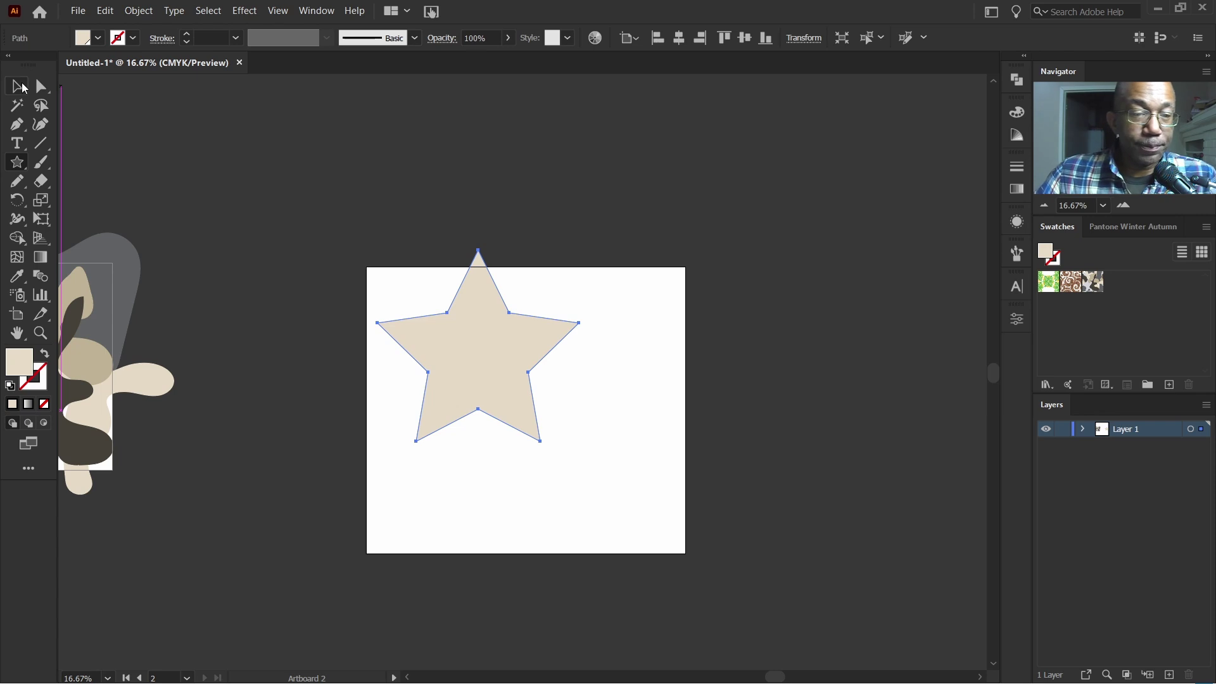
pyautogui.click(17, 86)
pyautogui.moveTo(476, 336); pyautogui.dragTo(528, 384)
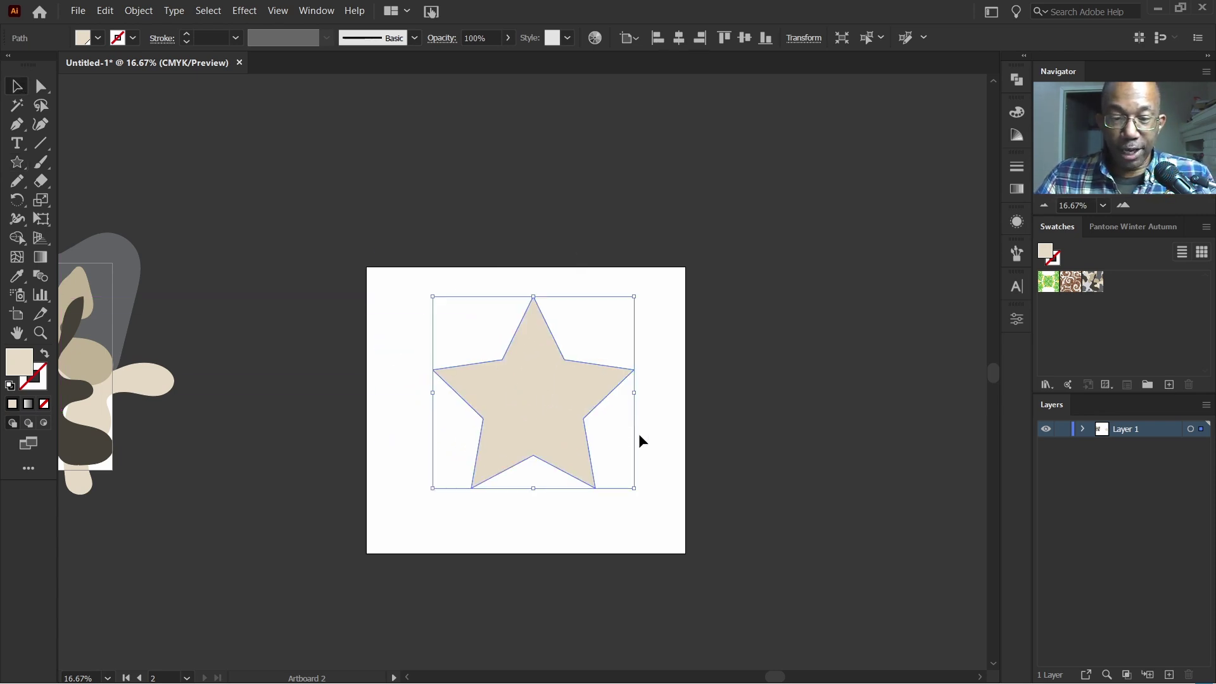
# Fill the star with the Pantone Winter Autumn Camo swatch, then nudge it slightly downward
pyautogui.click(1093, 282)
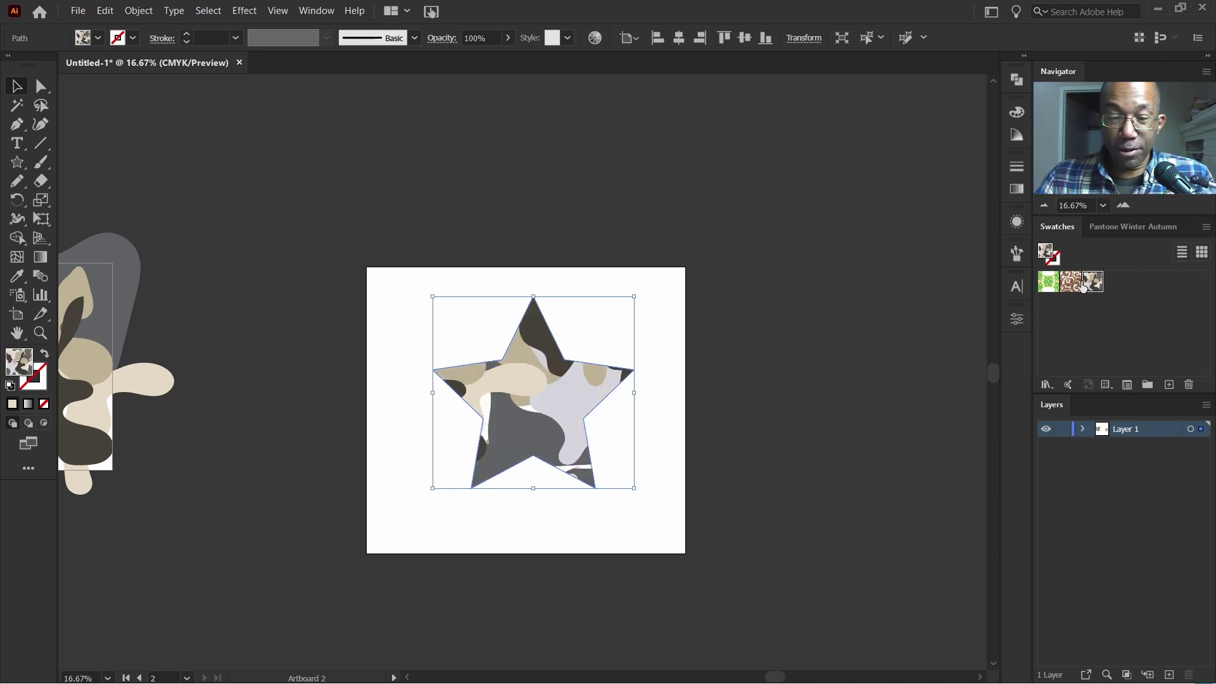
pyautogui.click(654, 426)
pyautogui.scroll(-1, 568, 380)
pyautogui.scroll(3, 568, 380)
pyautogui.scroll(-1, 568, 380)
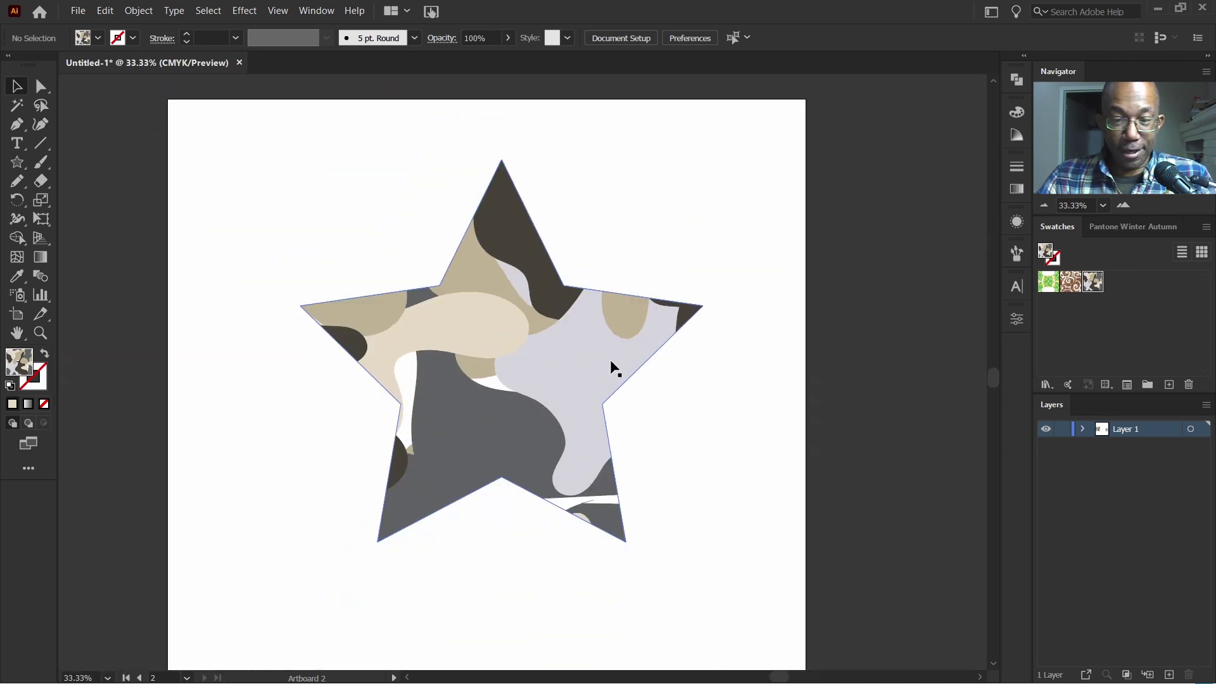
pyautogui.moveTo(530, 330); pyautogui.dragTo(528, 333)
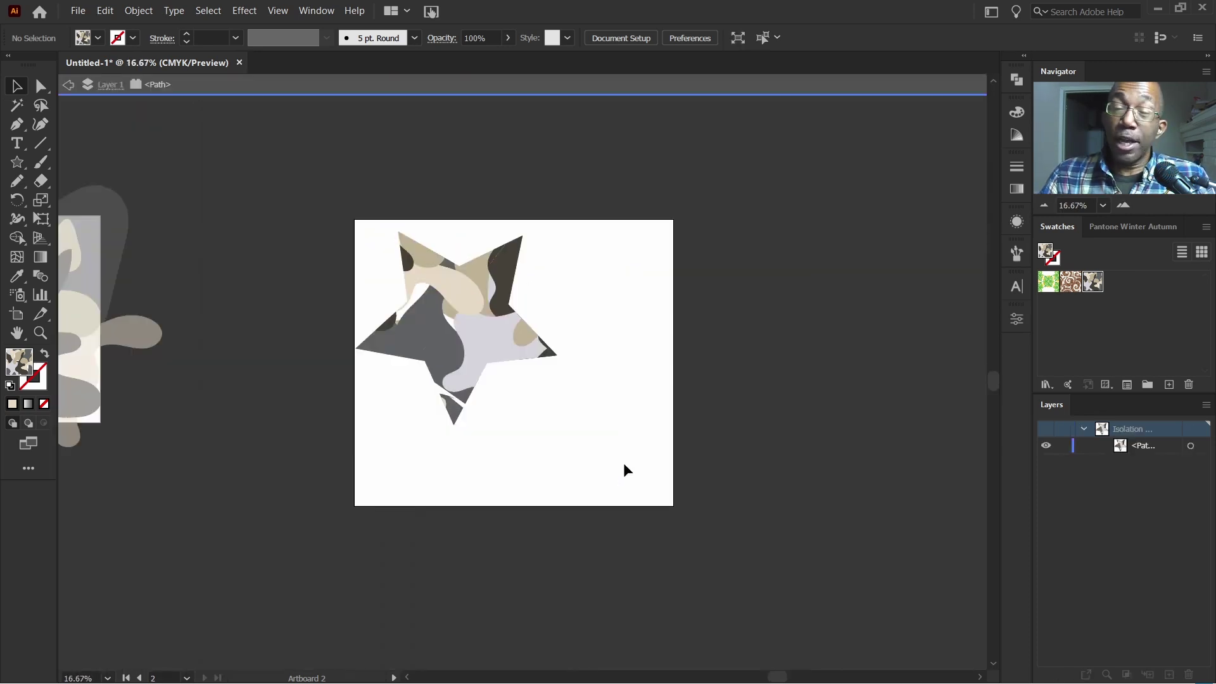